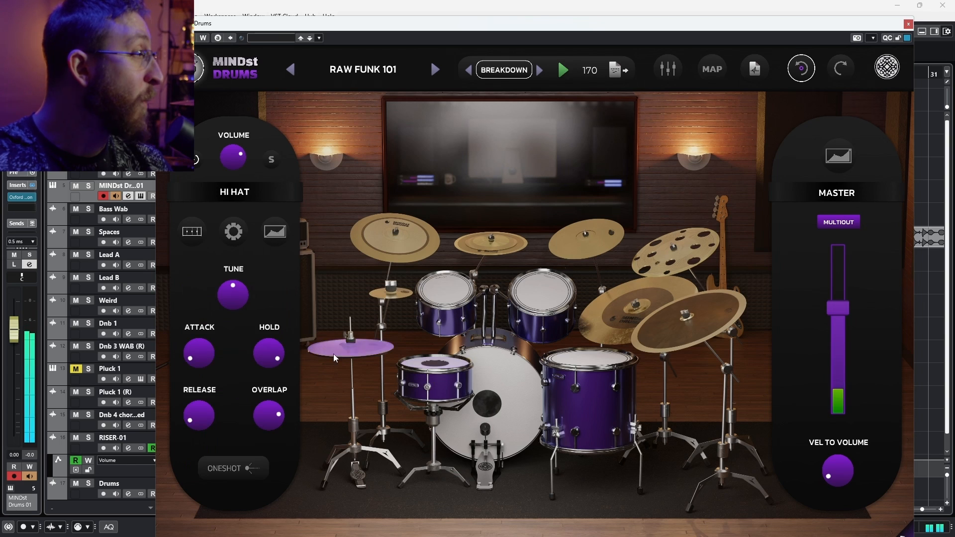
Step: View the hi-hat's velocity curve and return to its general settings
left_click(277, 232)
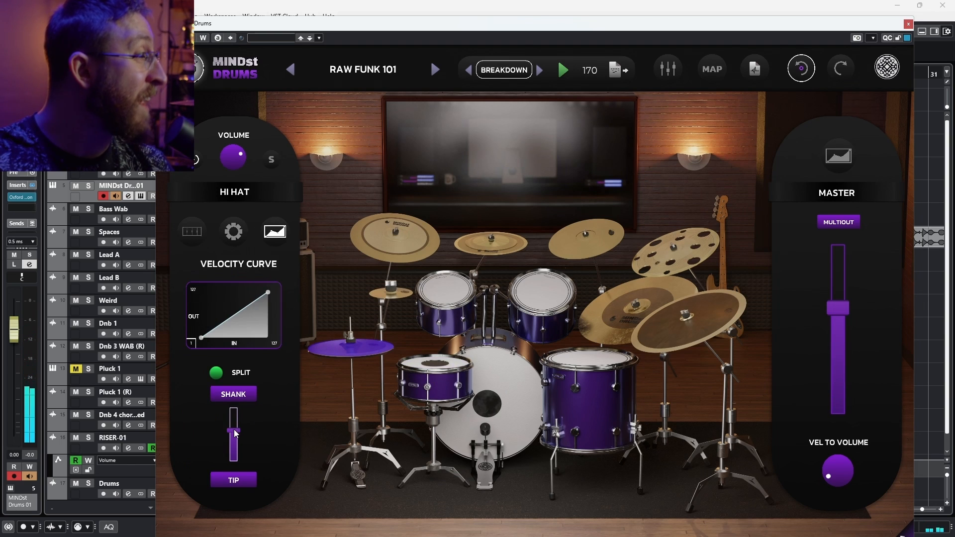
mouse_move(234, 429)
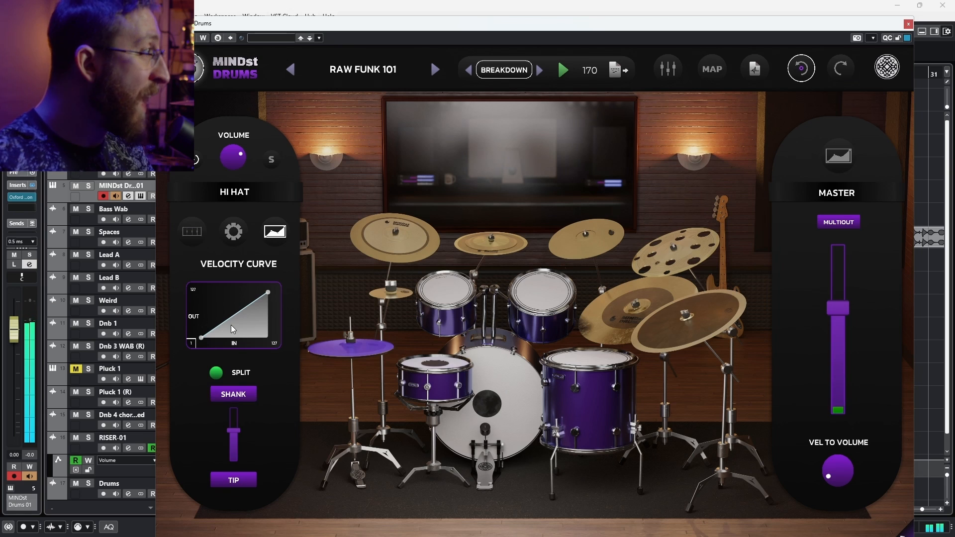
left_click(233, 231)
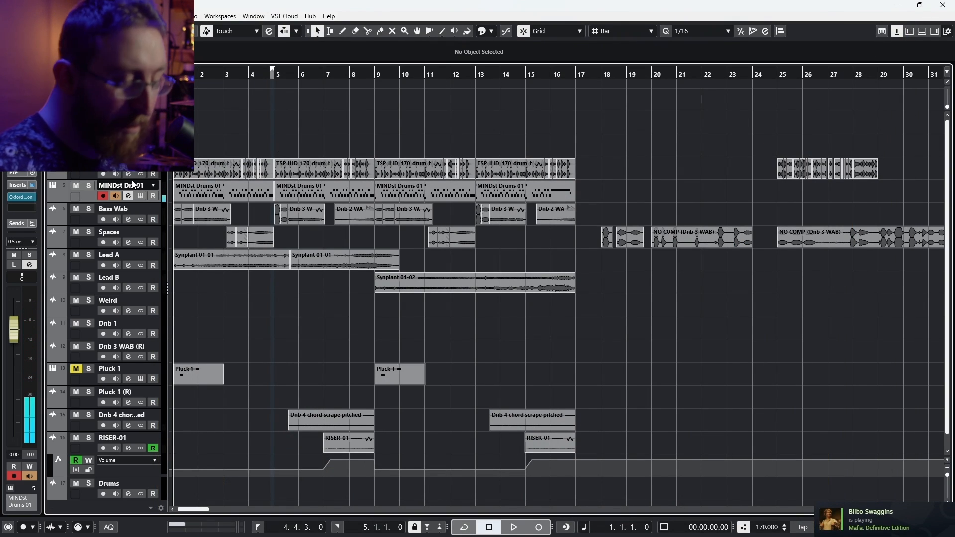
Step: Open the first MINDst Drums 01 part, covering bars 1 to 4, for note editing below the arrangement
left_click_drag(593, 192, 170, 183)
key("shift+m")
left_click(599, 157)
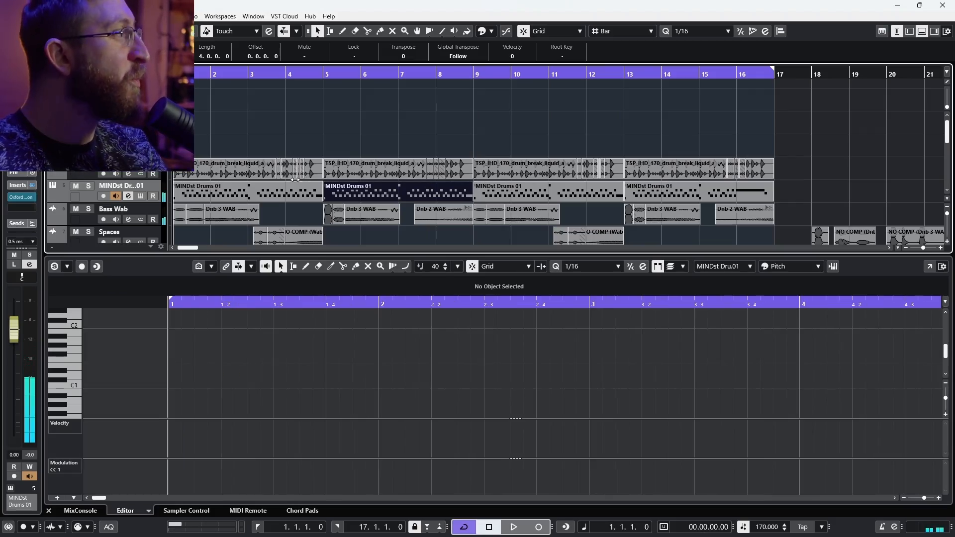
left_click(280, 197)
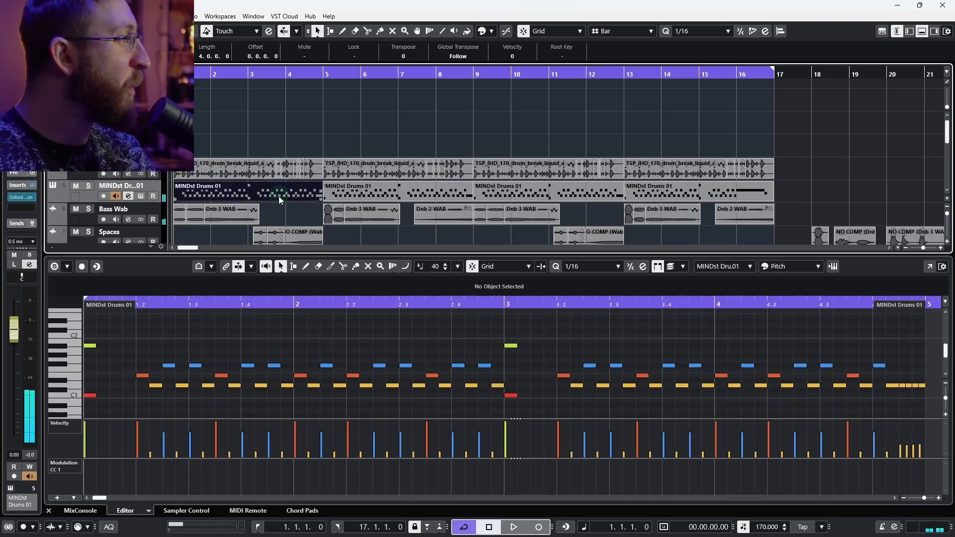
Step: Transpose all D1 ghost notes in the part to E1 and play the soloed drum track
left_click(155, 385)
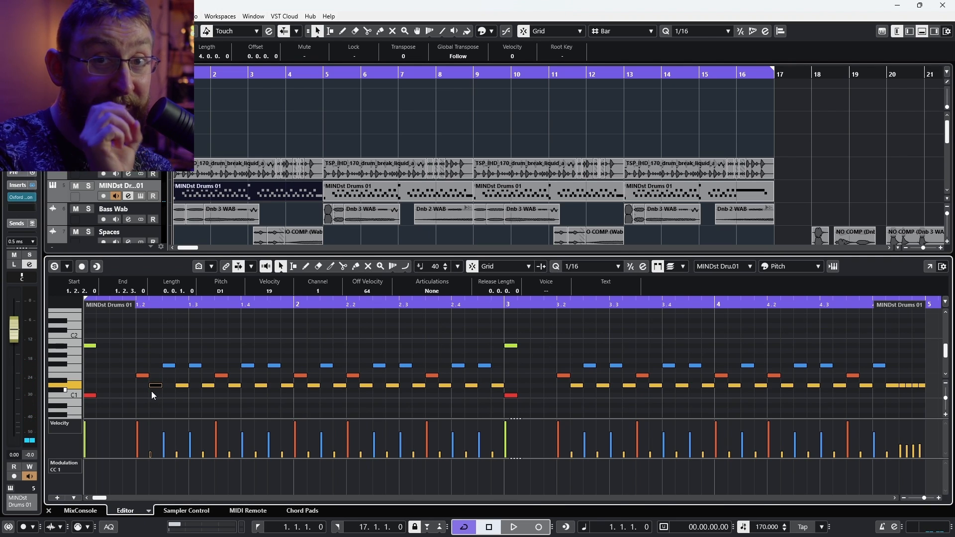
left_click(144, 376)
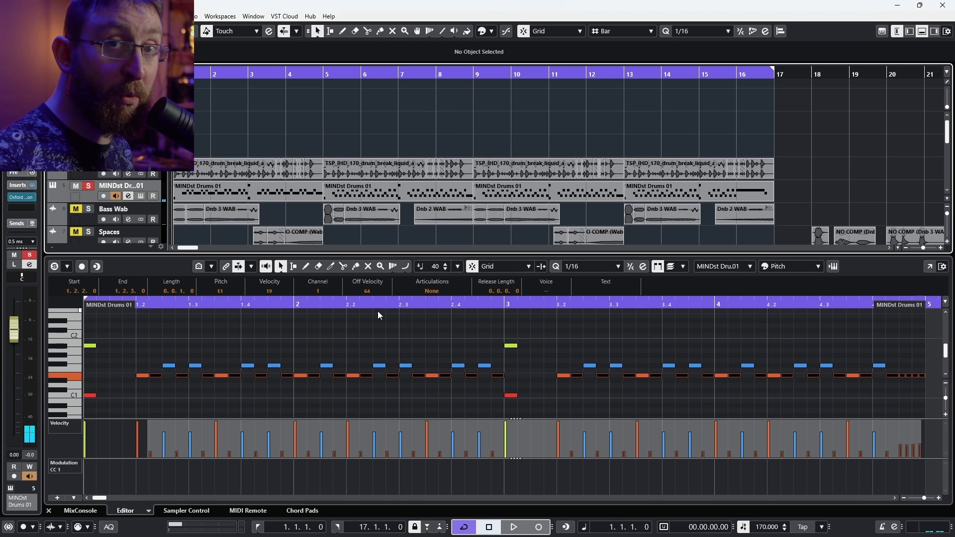
key("space")
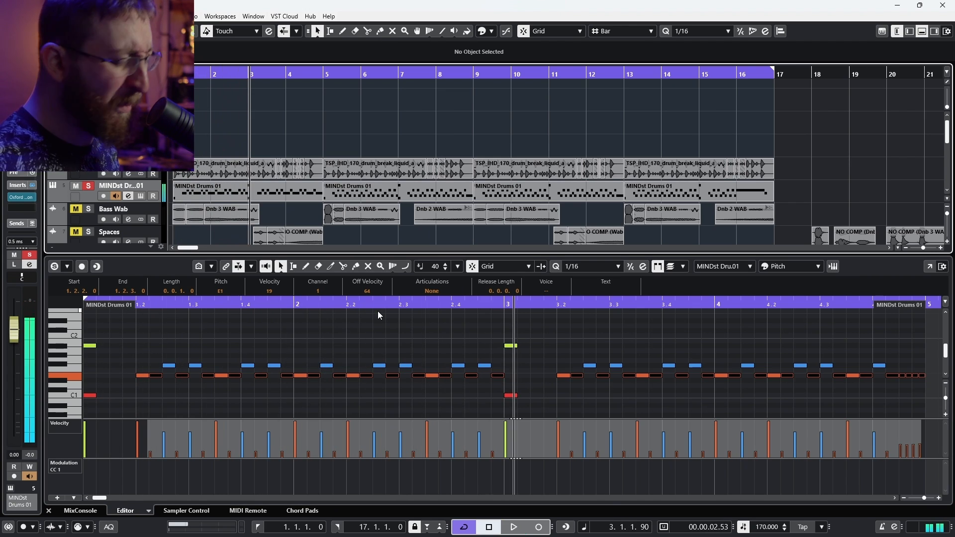
key("space")
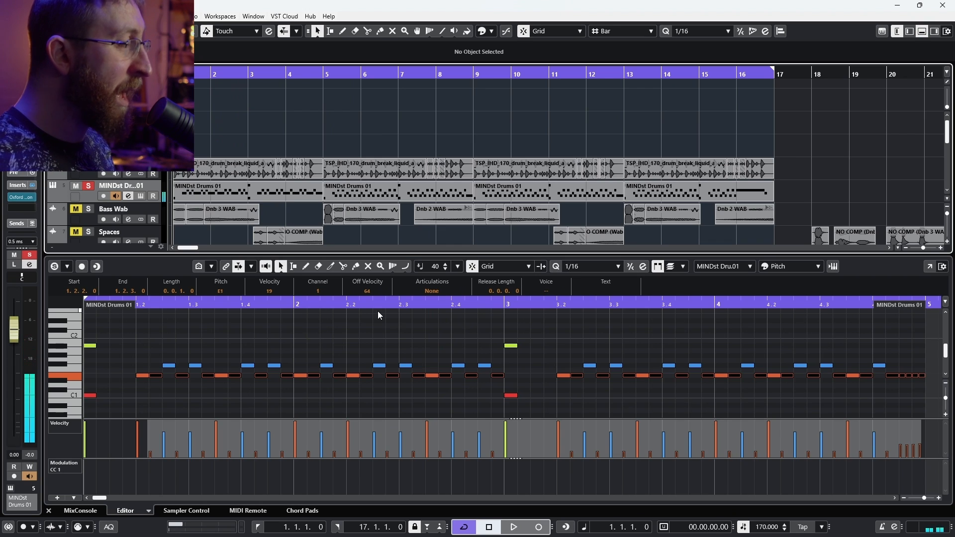
Step: Audition the transposed ghost notes at D1 and E1, and restore them to their original D1 pitch
key("Down")
key("Down")
key("Up")
key("Up")
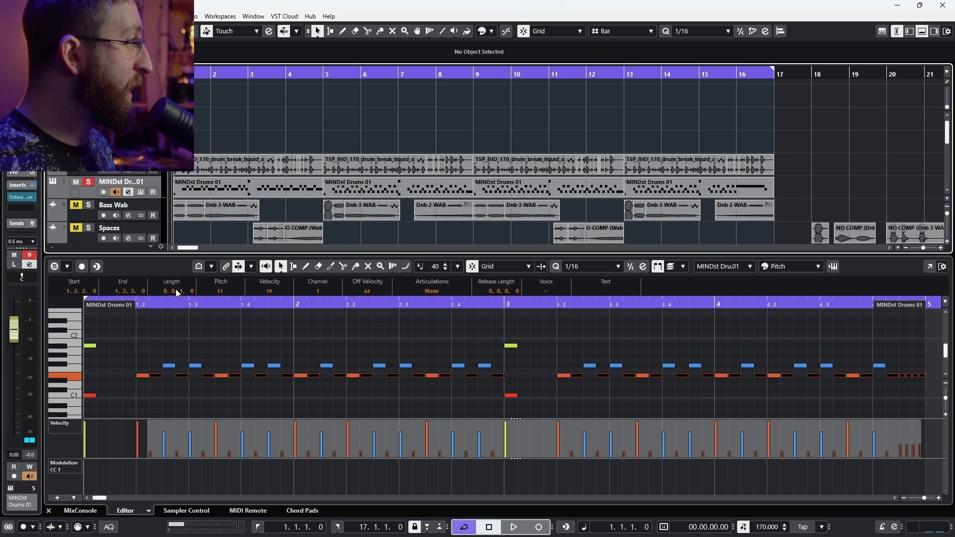
left_click(159, 351)
key("ctrl+z")
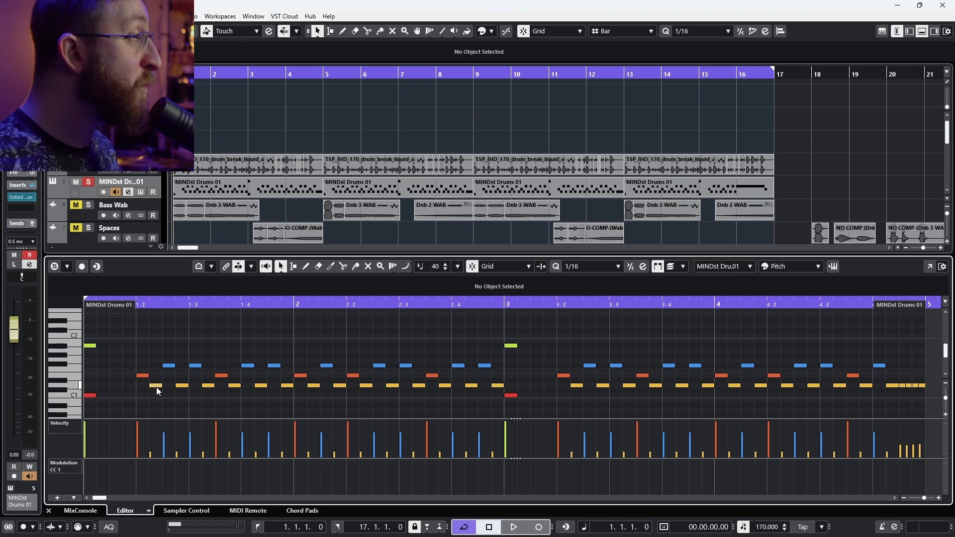
Step: Play the original pattern, select the D1 ghost notes in bars 1 and 2, and replay it with the editor soloed
key("space")
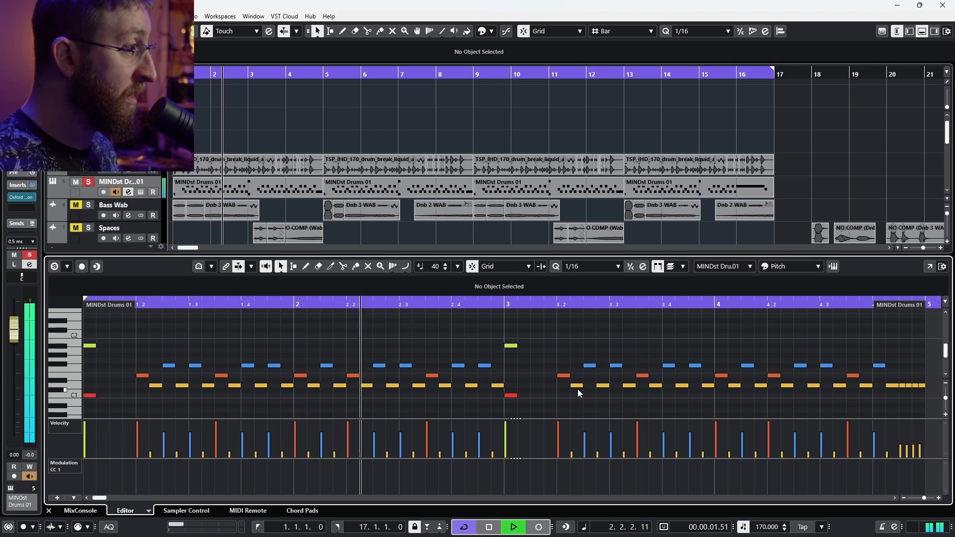
key("space")
left_click_drag(516, 386, 126, 386)
key("s")
key("KP_Decimal")
key("space")
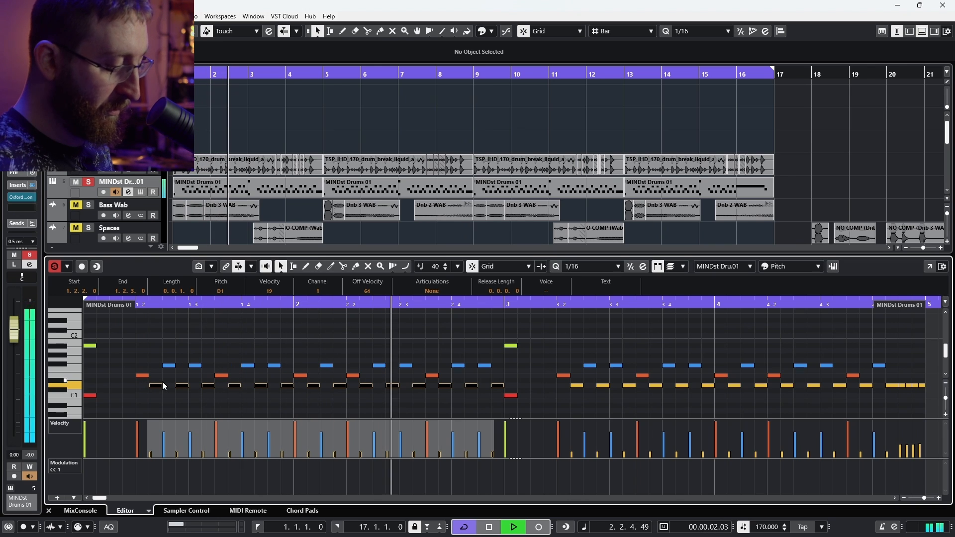
key("space")
key("KP_Decimal")
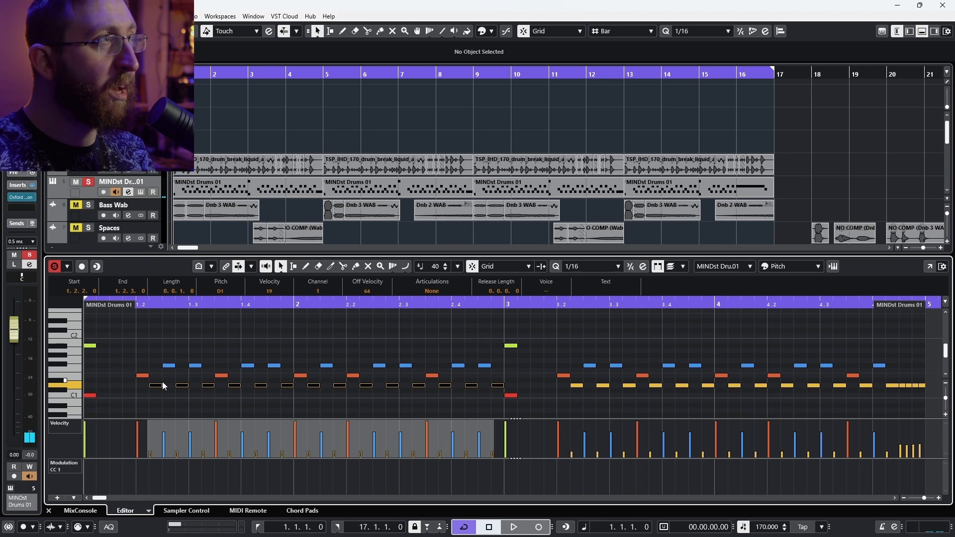
Step: Transpose the selected ghost notes in bars 1 and 2 to E1 and play the part from the start
key("Up")
key("Up")
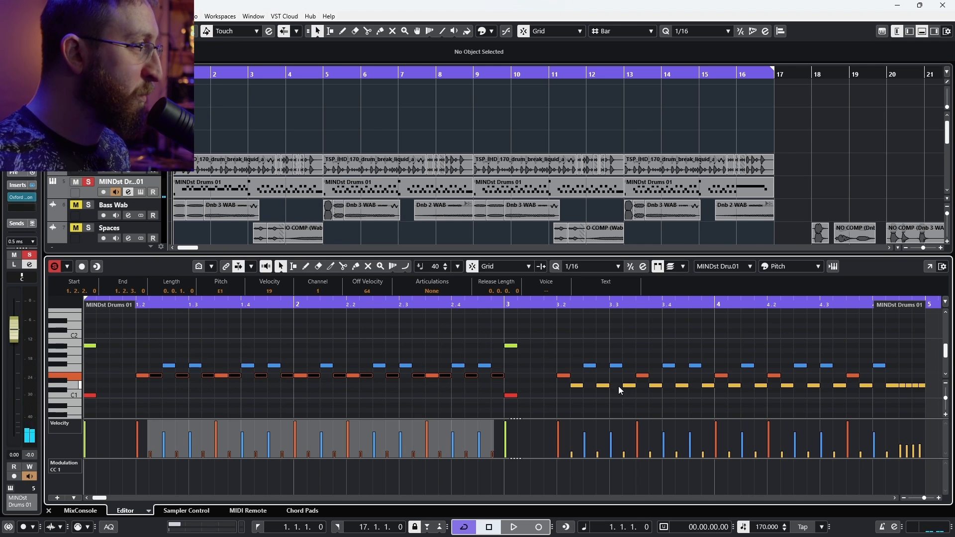
key("space")
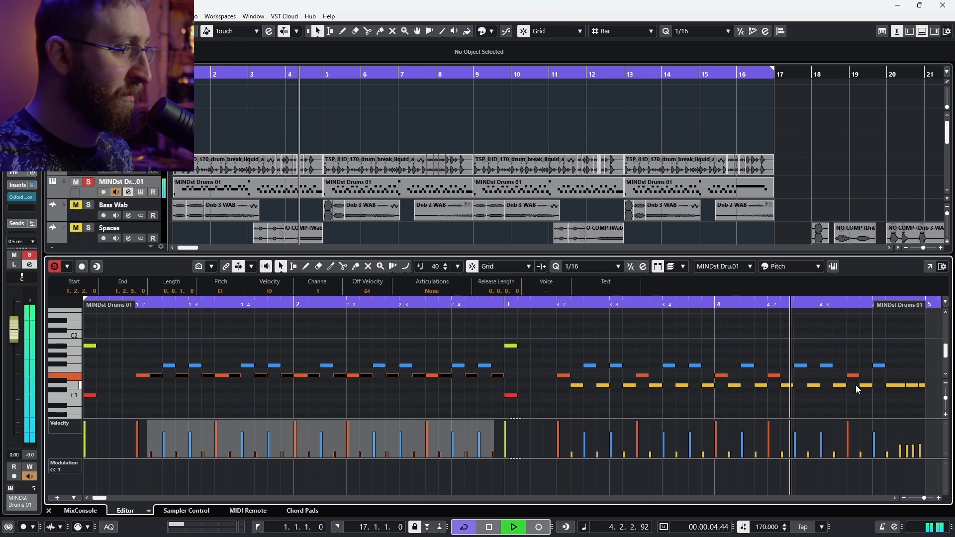
key("space")
key("Home")
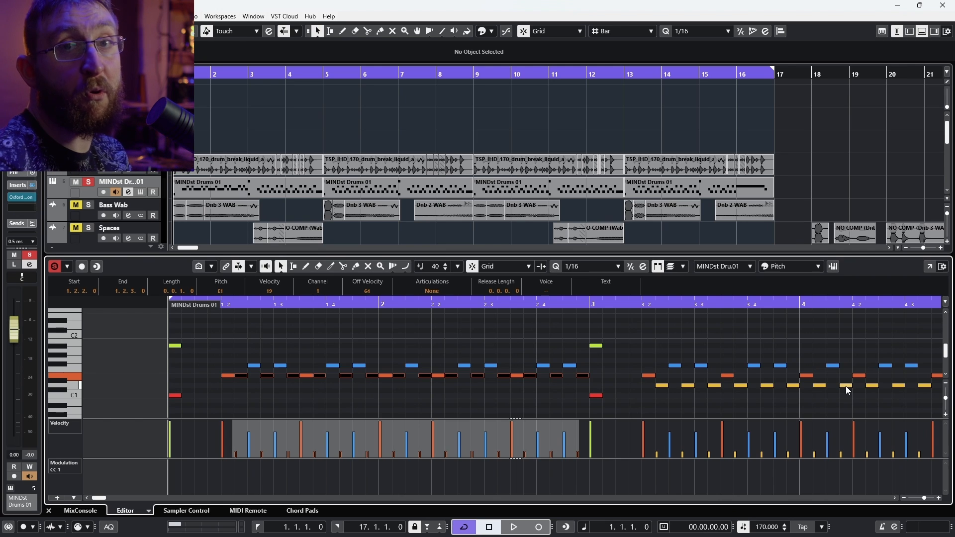
Step: Compare the selected ghost notes at D1 and E1, leaving them at E1
key("Down")
key("Down")
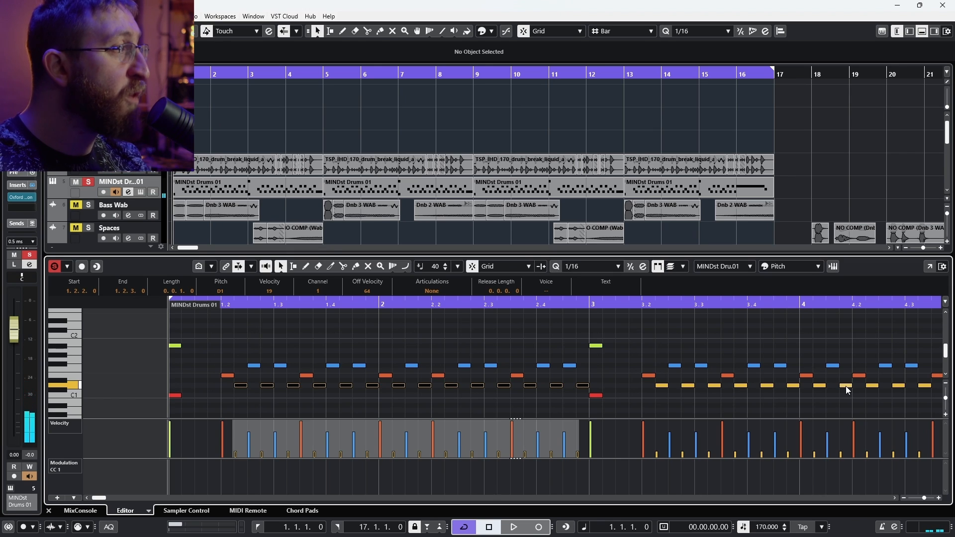
key("Up")
key("Up")
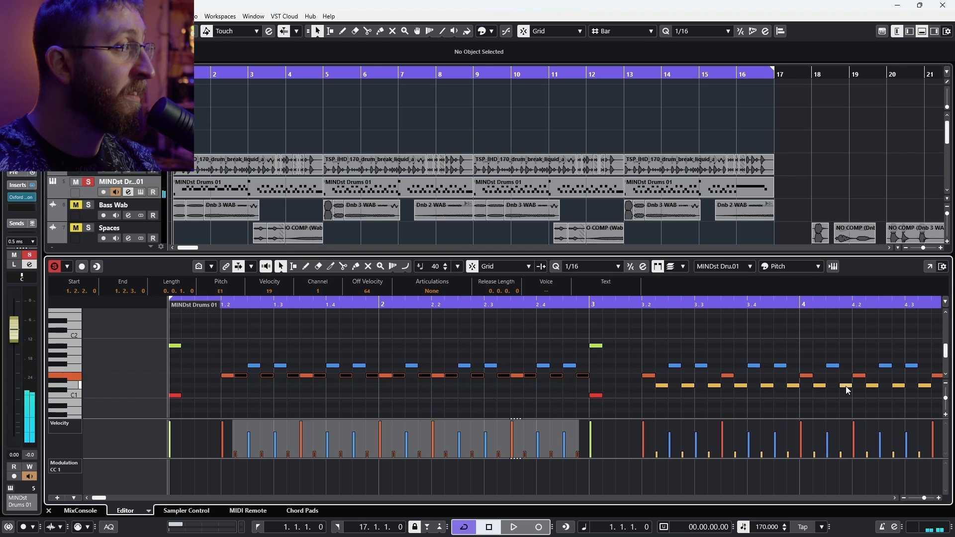
key("Down")
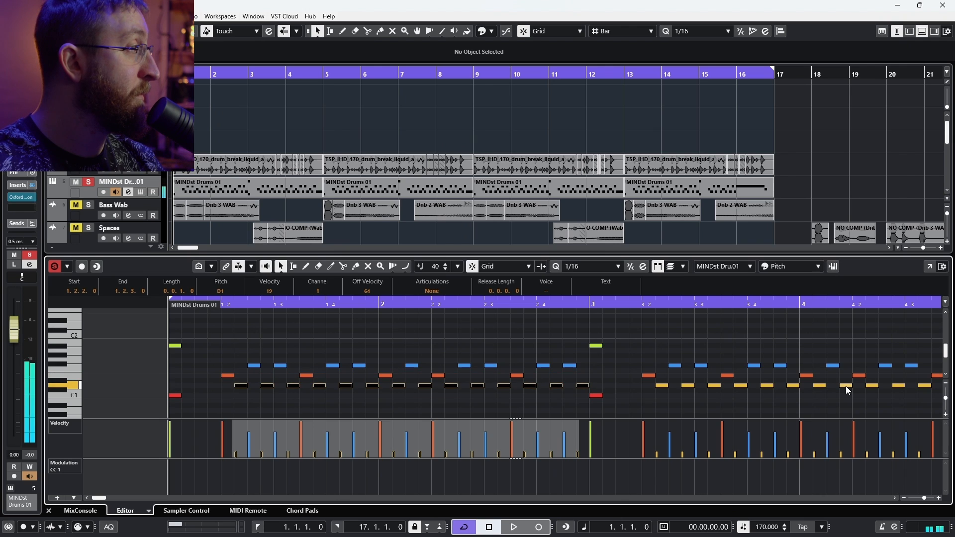
key("Up")
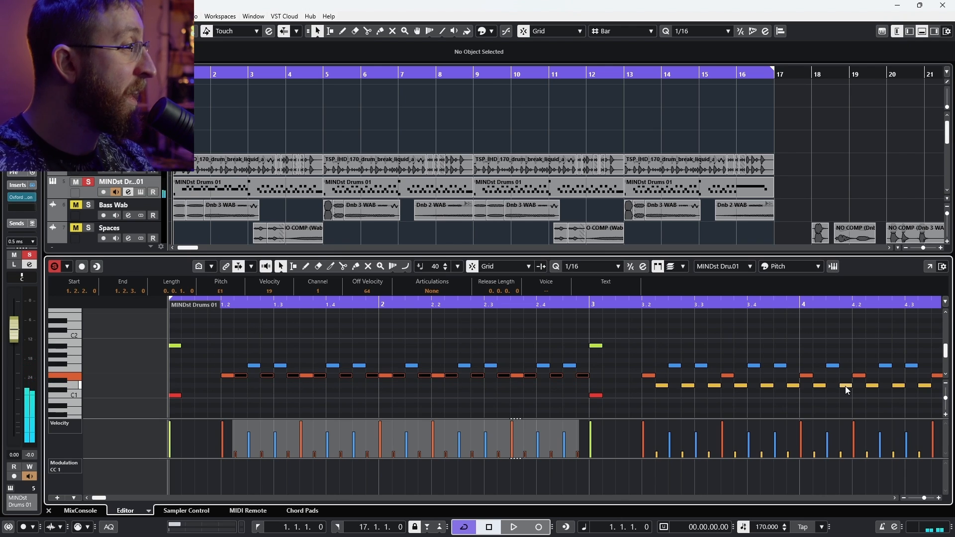
Step: Raise the selected ghost notes' velocity and audition them alternately at D1 and E1
left_click_drag(472, 417, 473, 404)
key("Down")
key("Down")
key("Up")
key("Up")
key("Down")
key("Up")
key("Down")
key("Up")
key("Down")
key("Down")
Step: Set the selected ghost notes' velocity to 88 and compare their sound at D1 and E1
left_click_drag(469, 421, 468, 418)
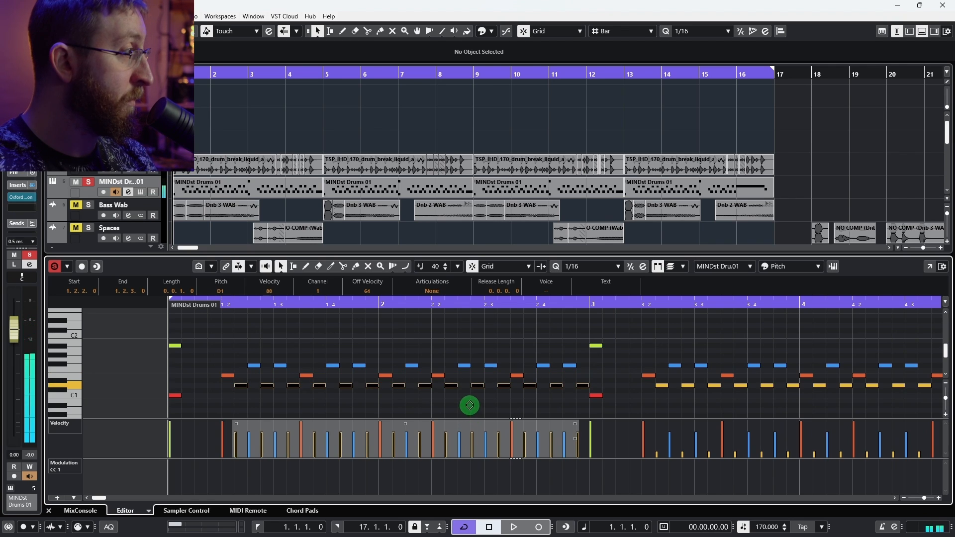
key("Up")
key("Down")
key("Up")
key("Up")
Step: Set the selected ghost notes' velocity to 125 and audition them alternately at D1 and E1
left_click_drag(469, 421, 469, 409)
key("Down")
key("Down")
key("Up")
key("Down")
key("Up")
key("Up")
key("Down")
key("Down")
key("Up")
key("Up")
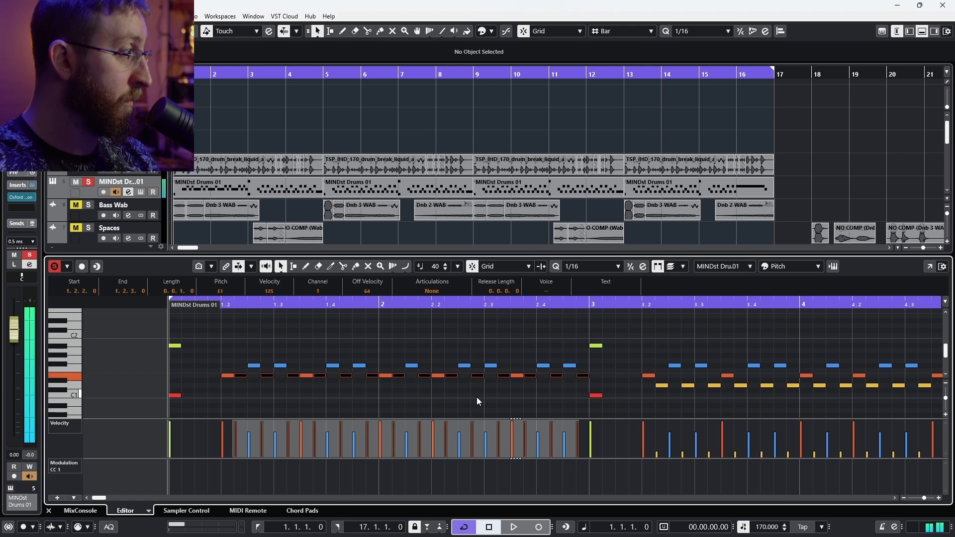
Step: Compare the loud notes at both pitches again, leave them at E1 and reduce their velocity to a quiet ghost-note level
key("Down")
key("Up")
key("Down")
key("Down")
key("Up")
key("Up")
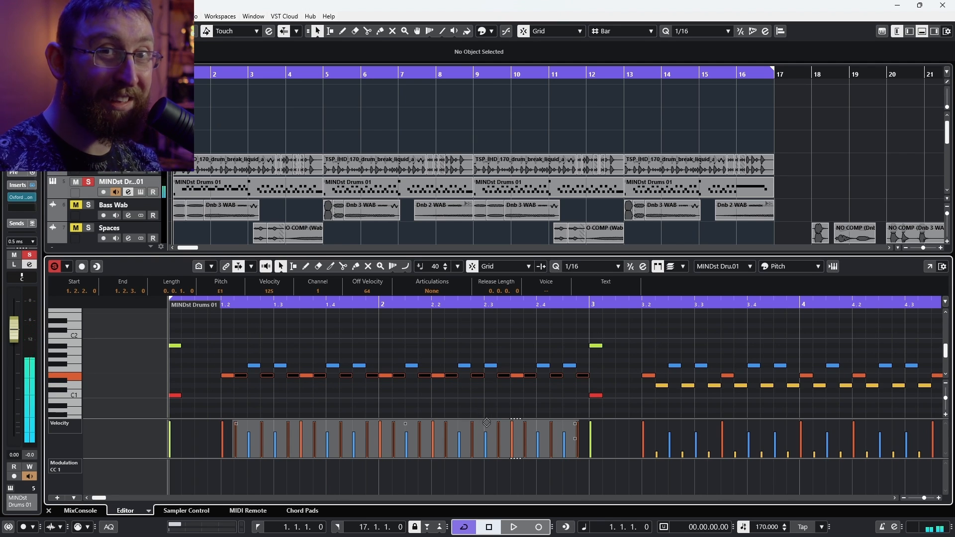
left_click_drag(486, 426, 478, 484)
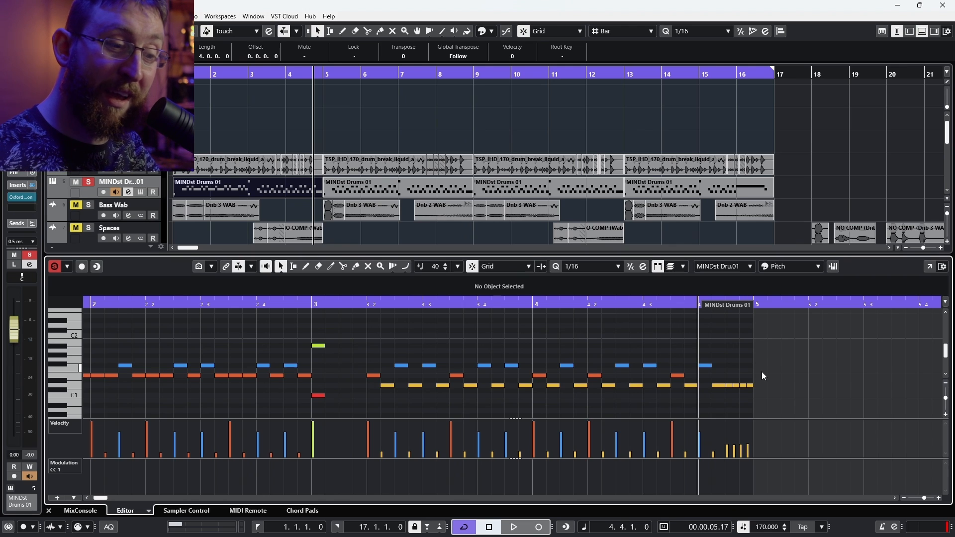
Step: Play the closing snare roll at the end of bar 4 from several earlier starting points
key("space")
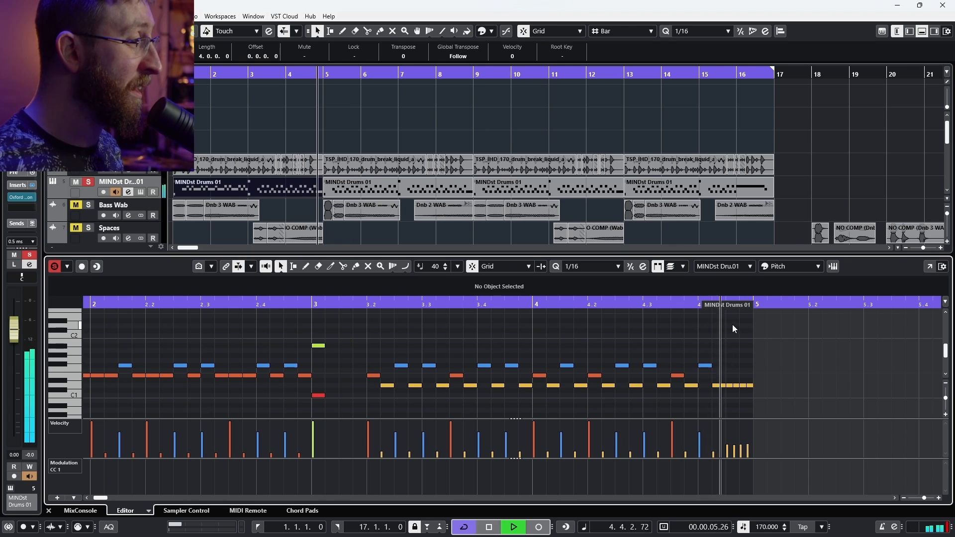
key("space")
left_click(694, 301)
key("space")
key("space")
left_click_drag(674, 303, 627, 303)
key("space")
key("space")
left_click(621, 308)
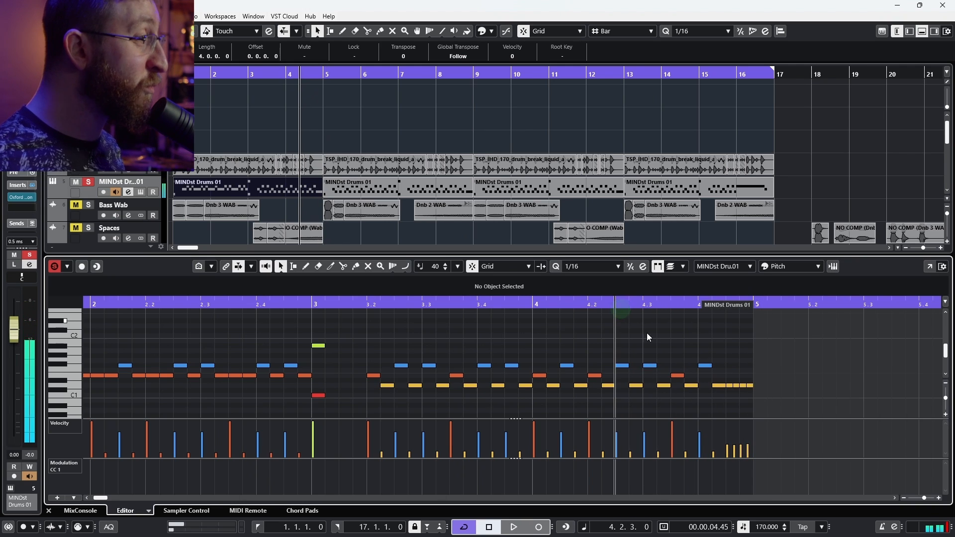
key("space")
key("space")
Step: Select the four short roll notes at the end of bar 4, transpose them to E1 and play the fill
left_click_drag(765, 380, 729, 405)
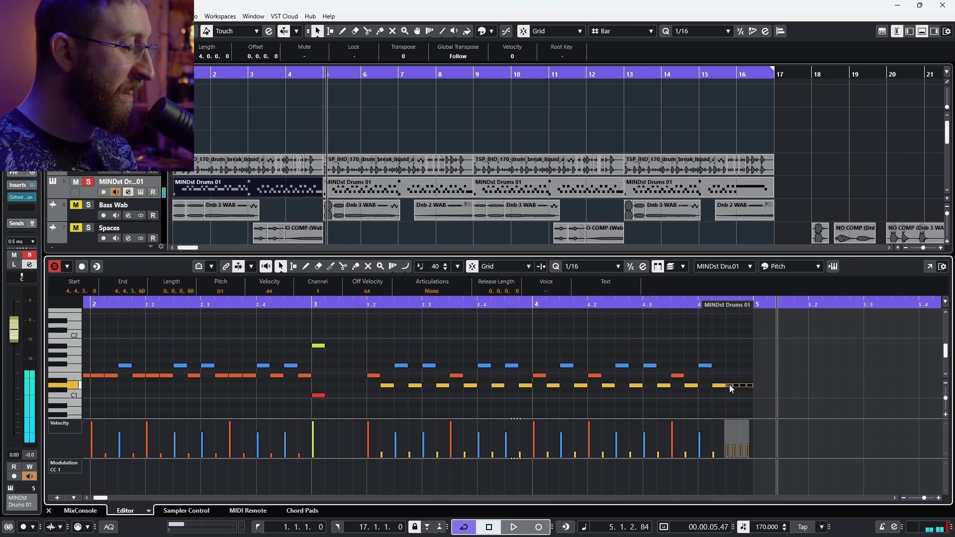
key("Up")
left_click(648, 305)
key("space")
key("space")
left_click_drag(643, 305, 644, 301)
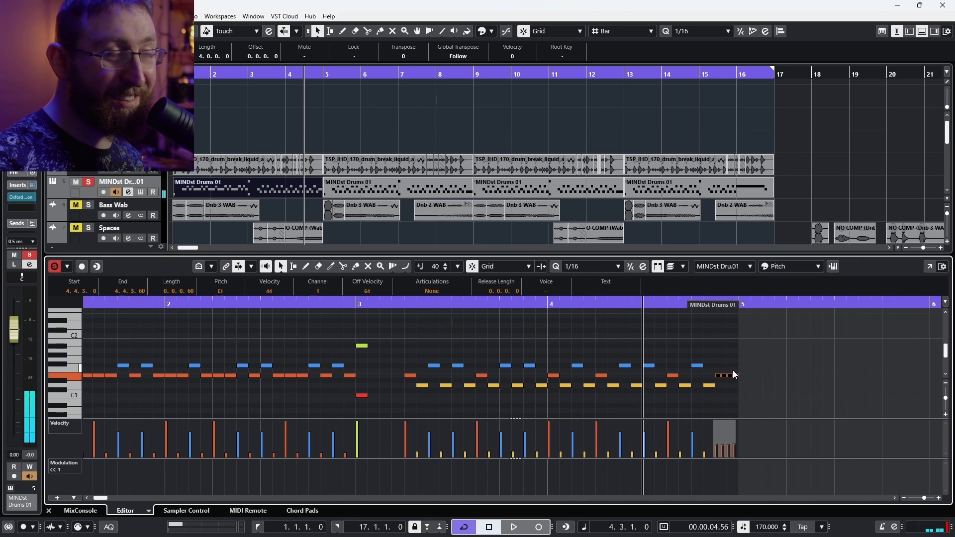
key("space")
key("space")
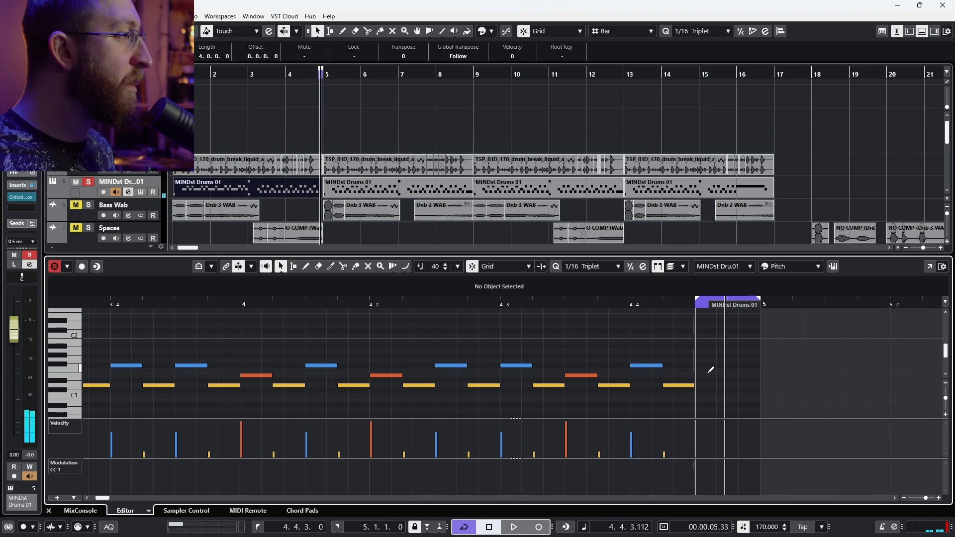
Step: Draw three consecutive 1/16 triplet notes on D1 from 4.4.3 to the end of bar 4
left_click(708, 385)
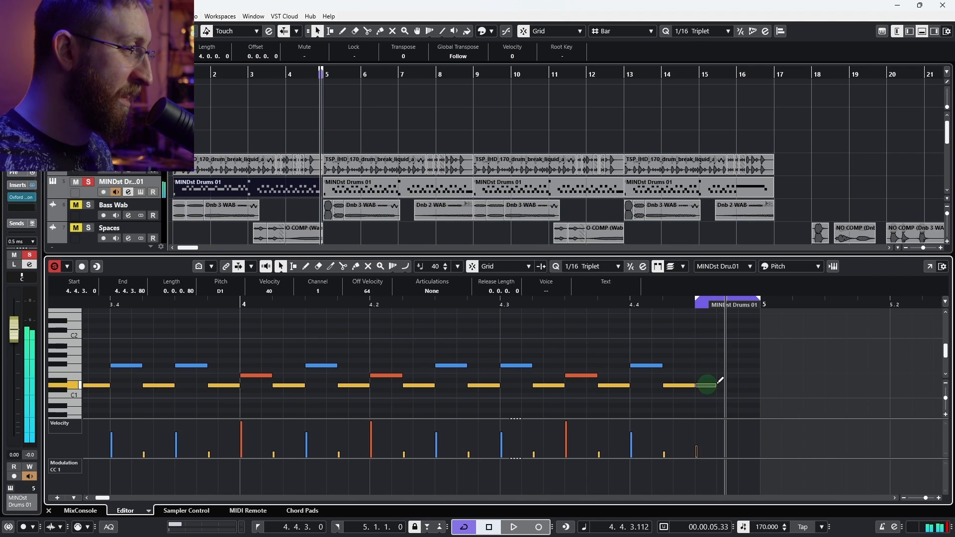
key("ctrl+z")
left_click(726, 386, "alt")
left_click(746, 386, "alt")
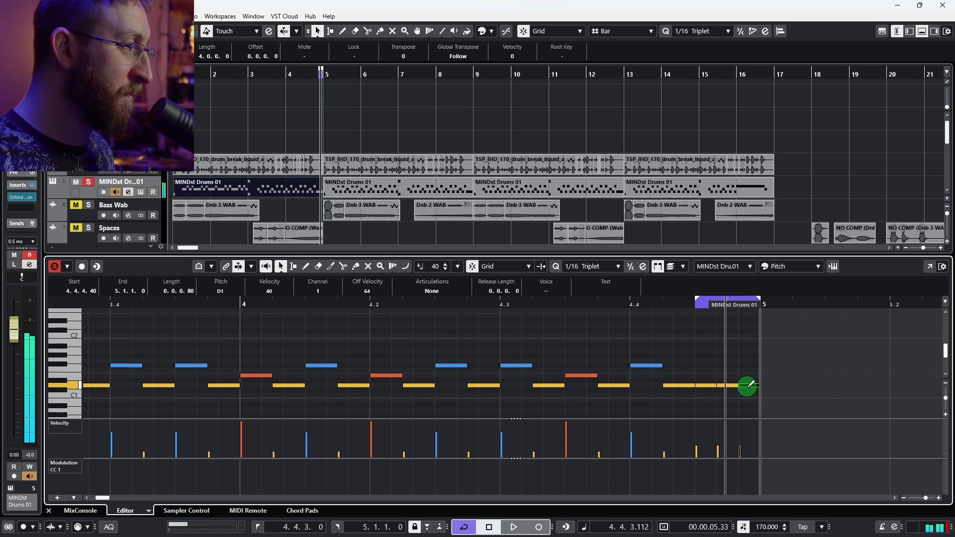
Step: Select the three triplet notes, loop their playback and set their velocity to 16
left_click_drag(749, 398, 704, 373)
key("KP_1")
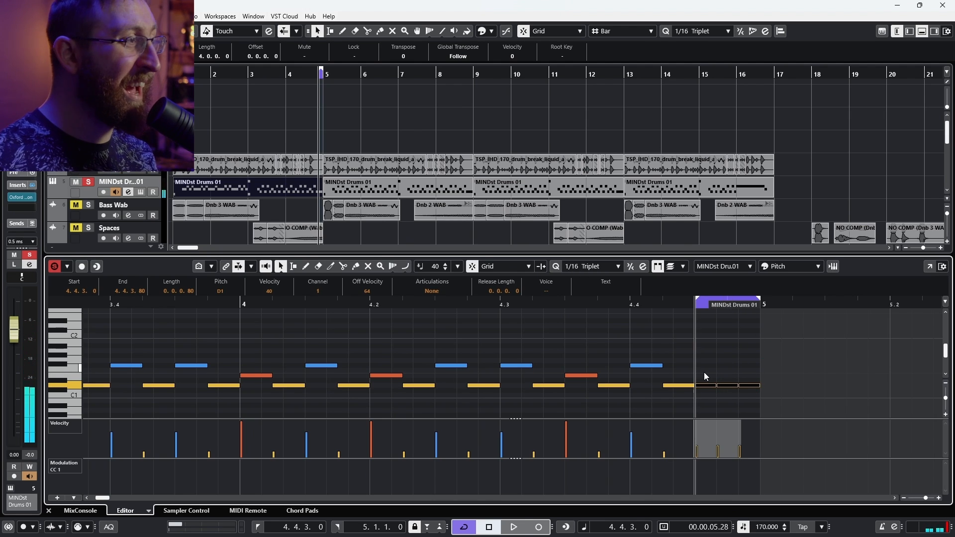
key("space")
left_click_drag(721, 426, 723, 437)
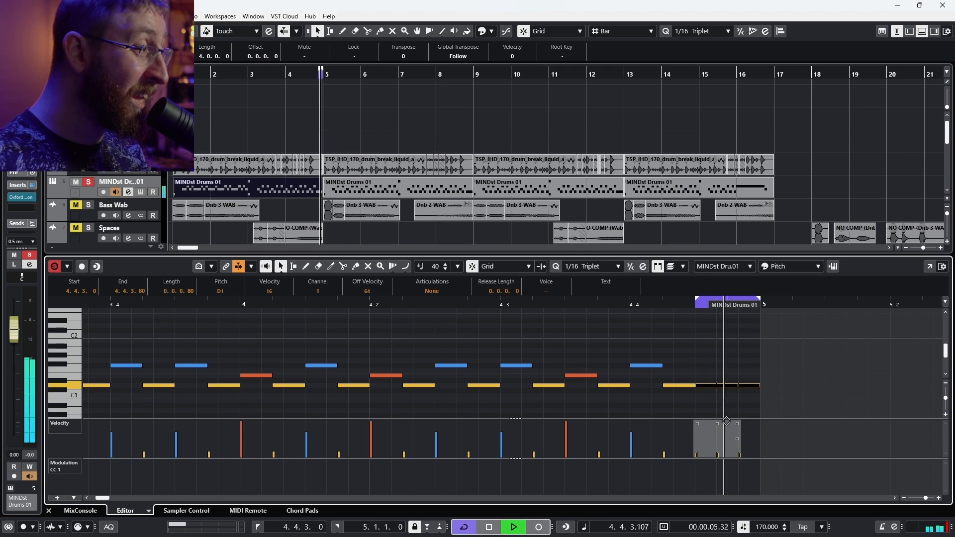
Step: Set the triplet notes' velocity to 38 and compare them at E1 and D1 during looped playback, finishing on D1
key("Up")
left_click_drag(727, 421, 729, 415)
key("Up")
key("Down")
key("Down")
key("Up")
key("Up")
key("Down")
key("Down")
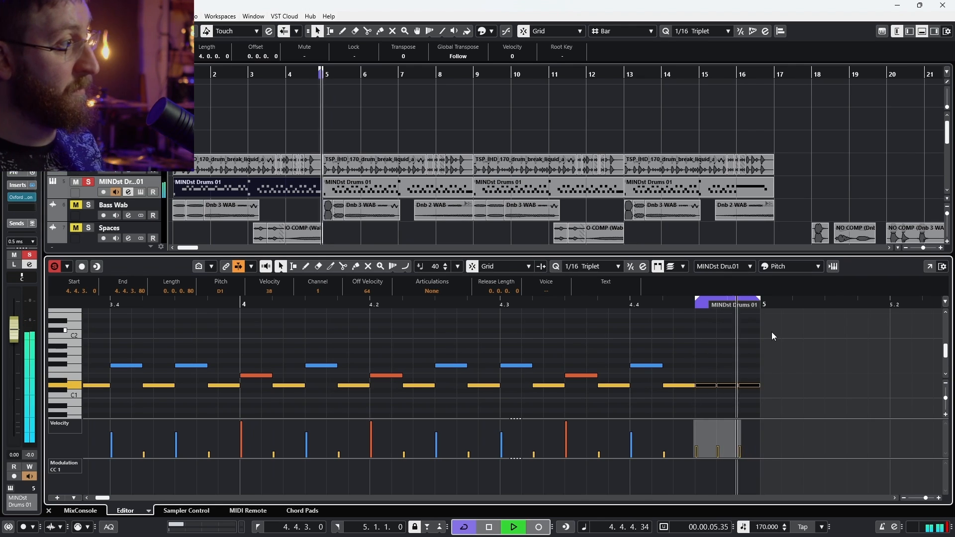
Step: Replay the looped D1 triplet roll at the end of bar 4
key("space")
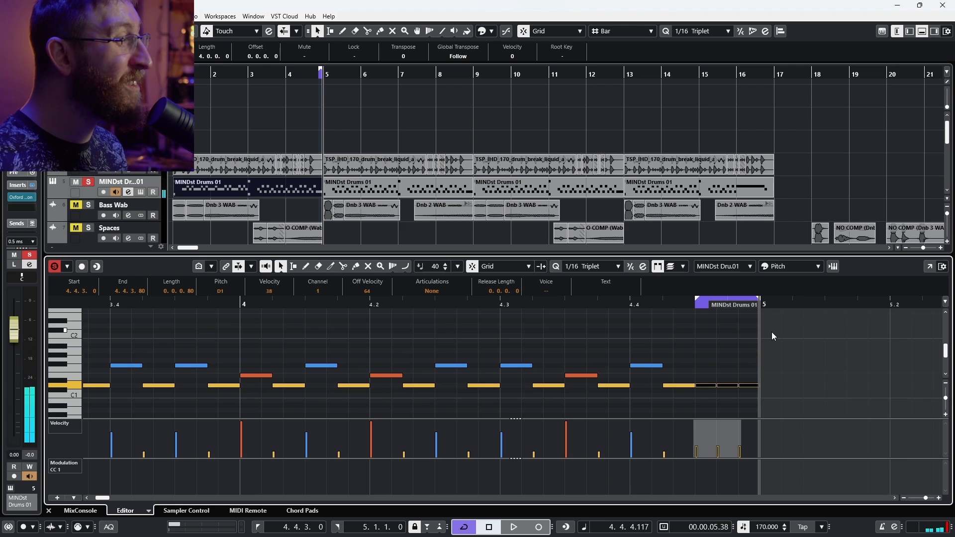
key("space")
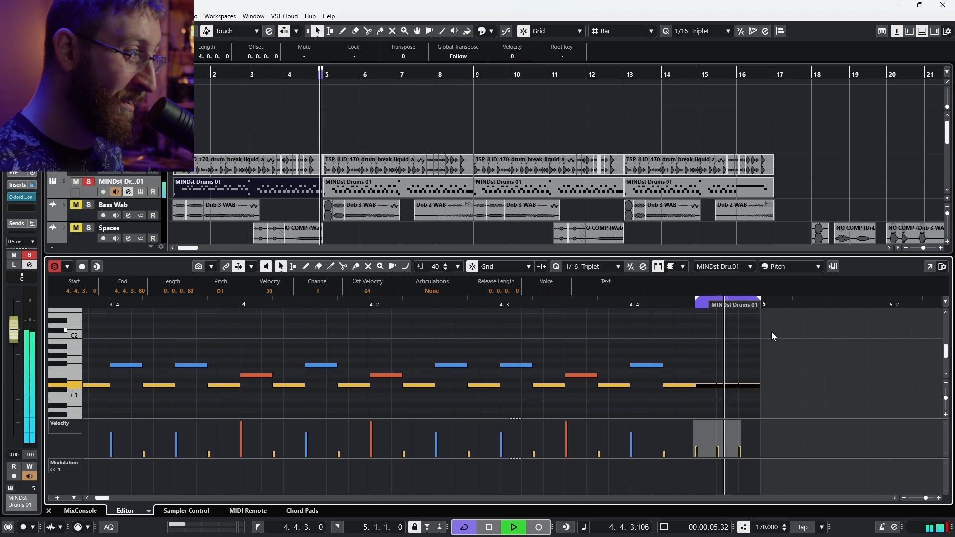
key("space")
key("g")
key("g")
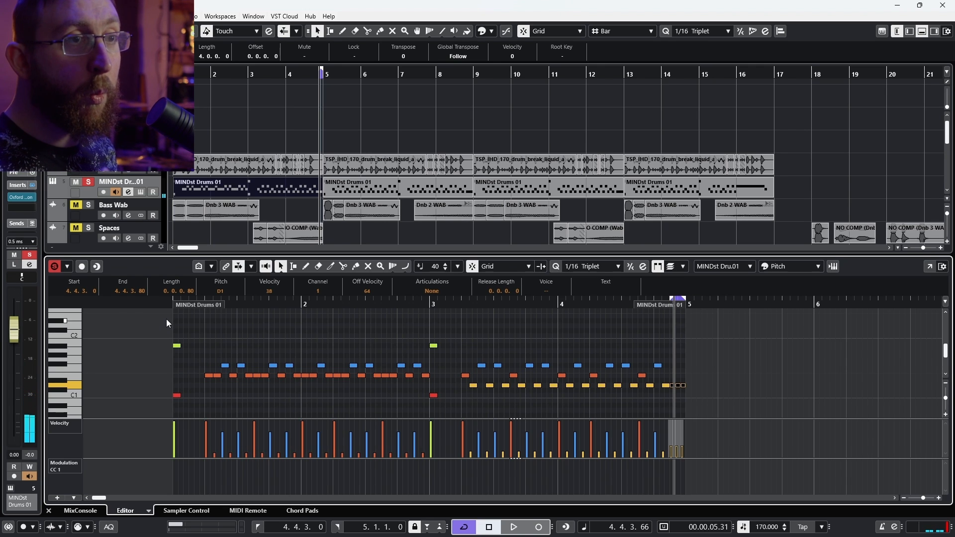
Step: Transpose the three triplet notes up to E1, compare in looped playback, and return them to D1
key("space")
key("Up")
key("Up")
key("space")
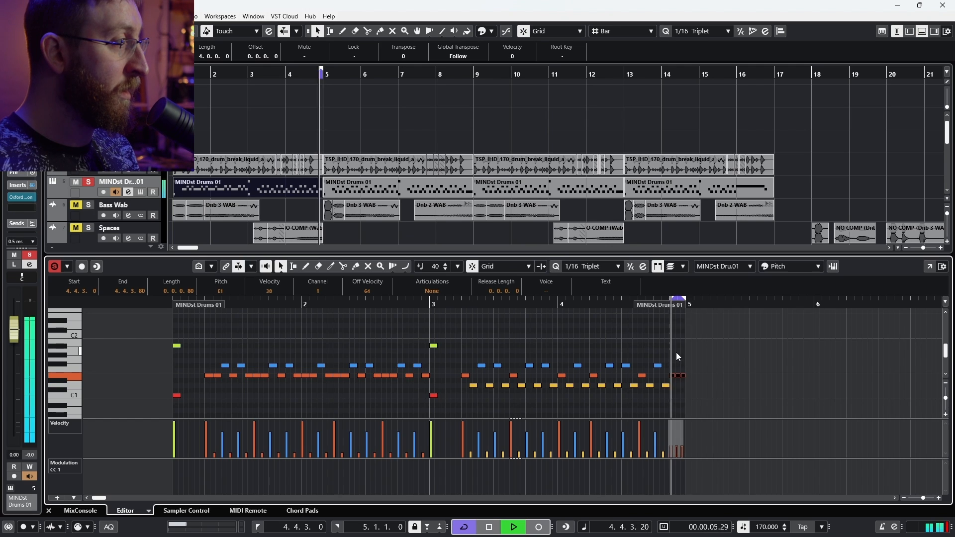
key("Down")
key("Down")
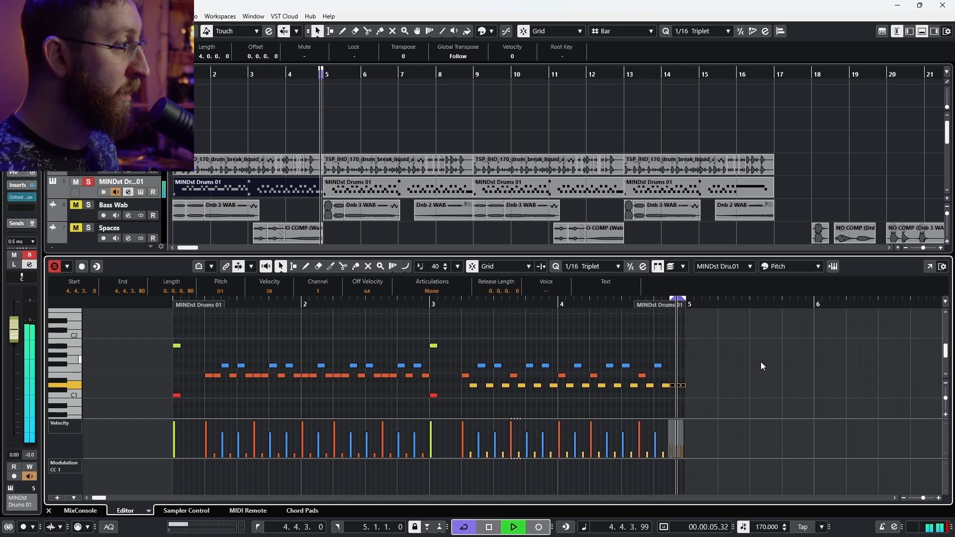
key("space")
left_click(761, 362)
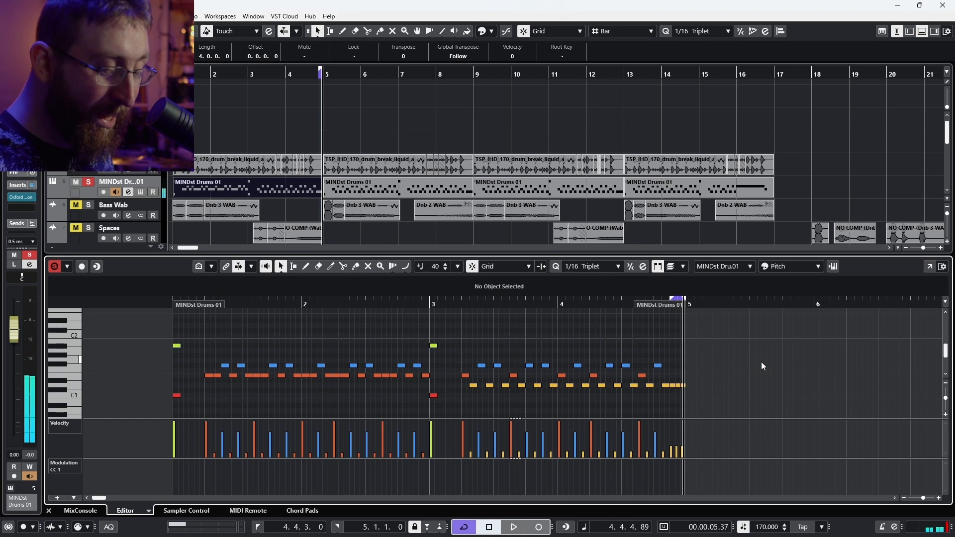
Step: Turn off looping, unsolo the MINDst Drums track, and play the four-bar pattern from the start with the full mix
key("KP_Divide")
left_click_drag(165, 302, 636, 265)
key("space")
key("space")
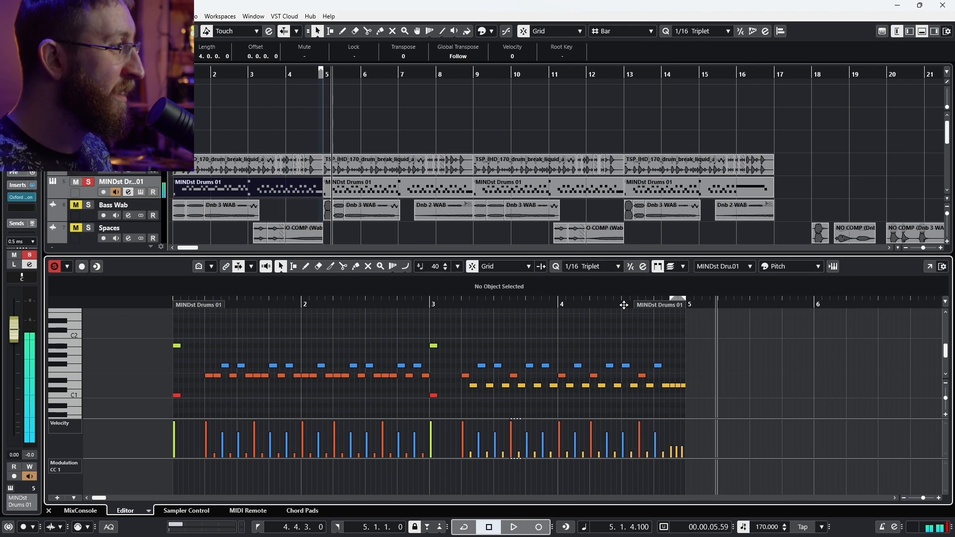
left_click_drag(623, 305, 184, 305)
key("space")
left_click(88, 183)
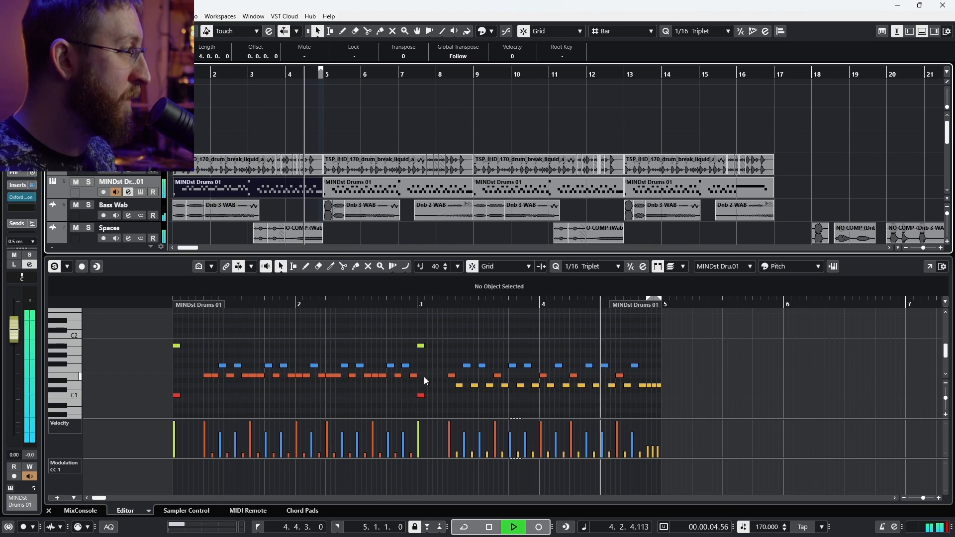
key("space")
Step: Replace the E1 notes in bars 1–2 with a copy of the E1 and D1 notes from bars 3–4, pasted at 1.2.1
left_click_drag(425, 378, 205, 378)
key("Delete")
left_click_drag(661, 386, 458, 372)
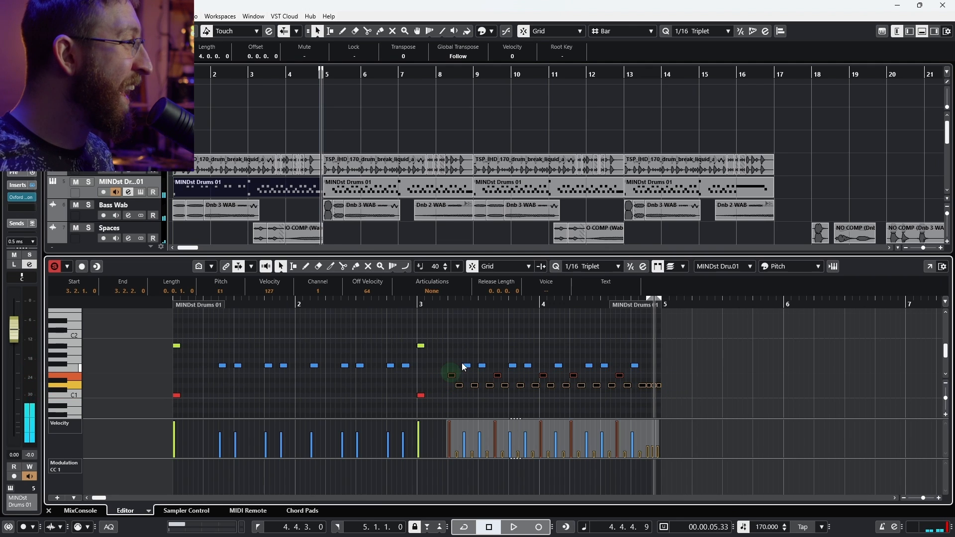
left_click_drag(205, 303, 203, 307)
key("alt+comma")
key("ctrl+v")
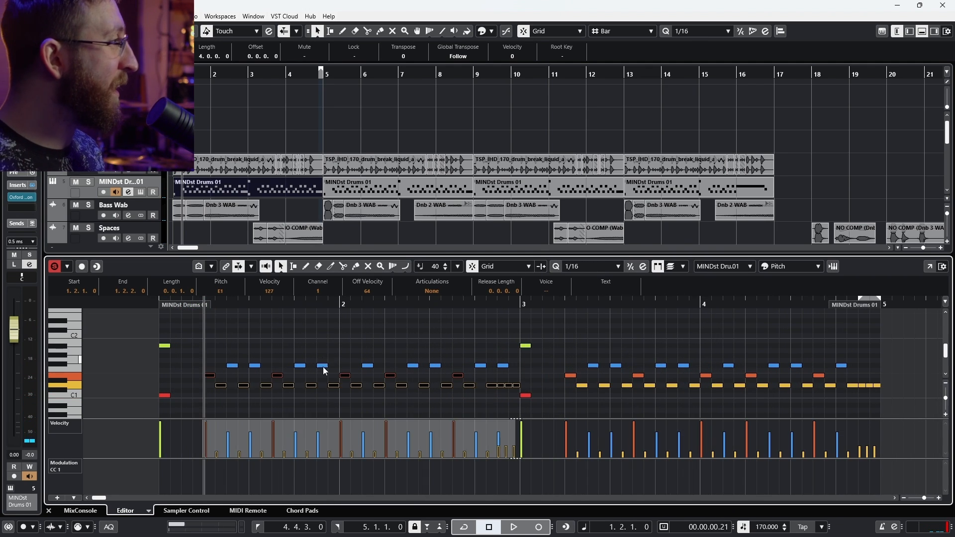
left_click(288, 399)
Step: Play the copied snare and ghost-note pattern in bars 1–2 and examine its D1 ghost notes
key("space")
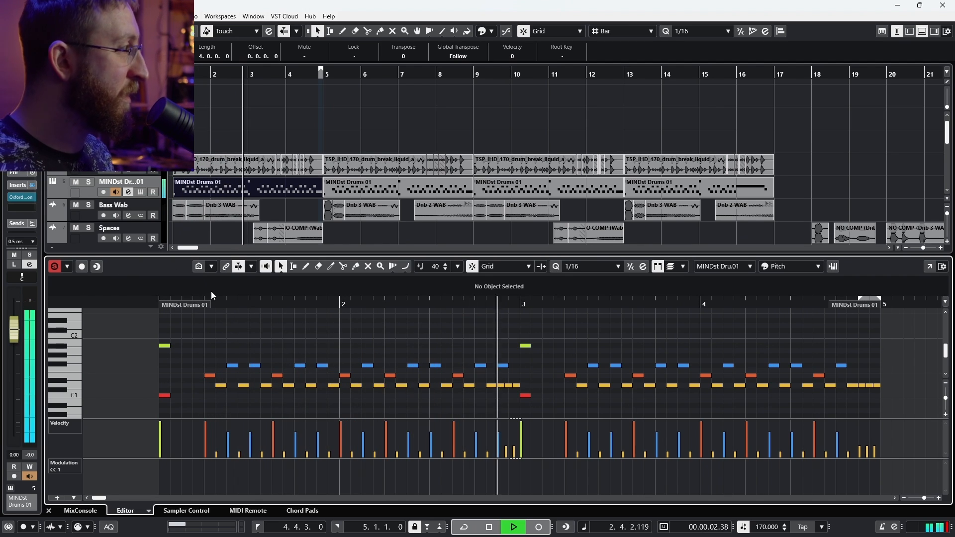
key("space")
left_click(207, 304)
left_click_drag(222, 392, 522, 388)
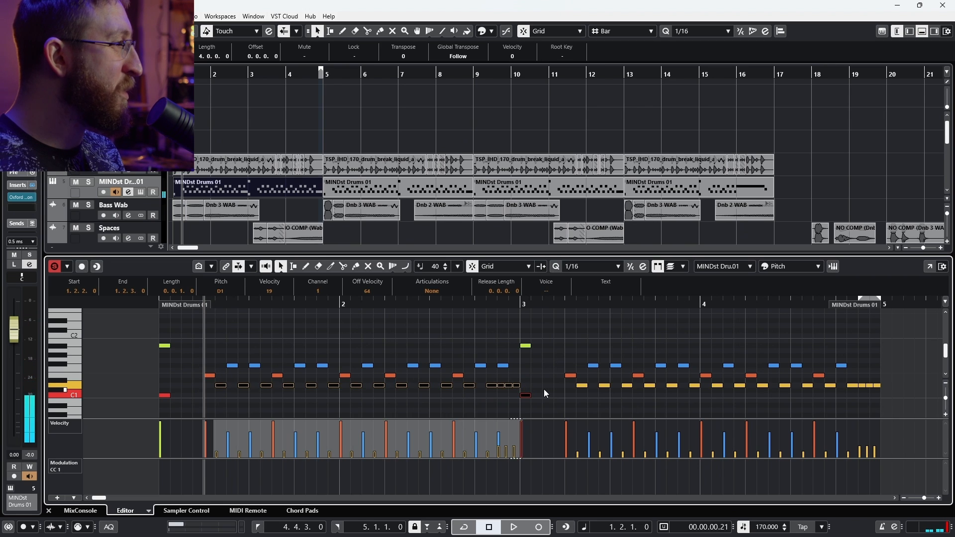
left_click(545, 394)
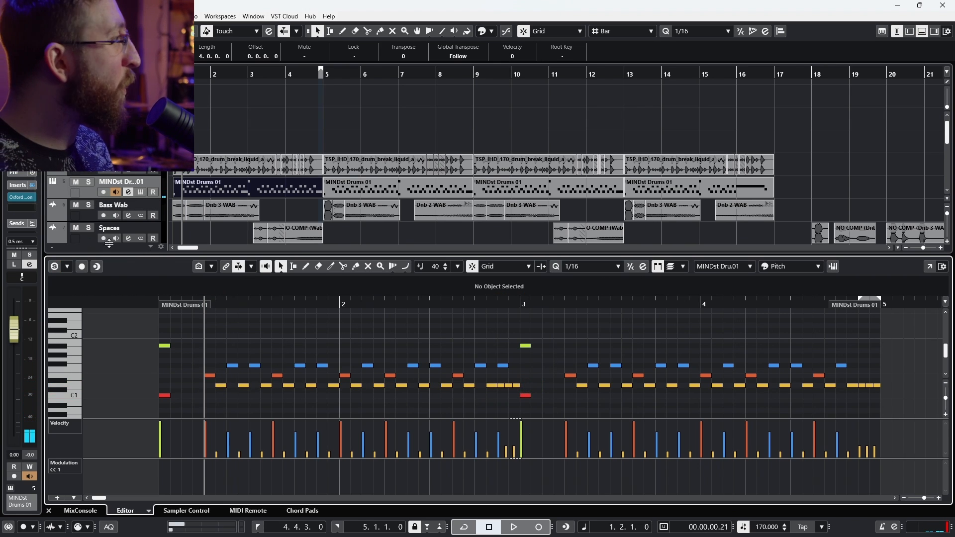
Step: Transpose the D1 ghost notes in bars 1–2 up to E1, play the pattern from bar 1, and return them to D1
left_click(160, 302)
left_click_drag(207, 384, 530, 389)
key("Up")
key("Up")
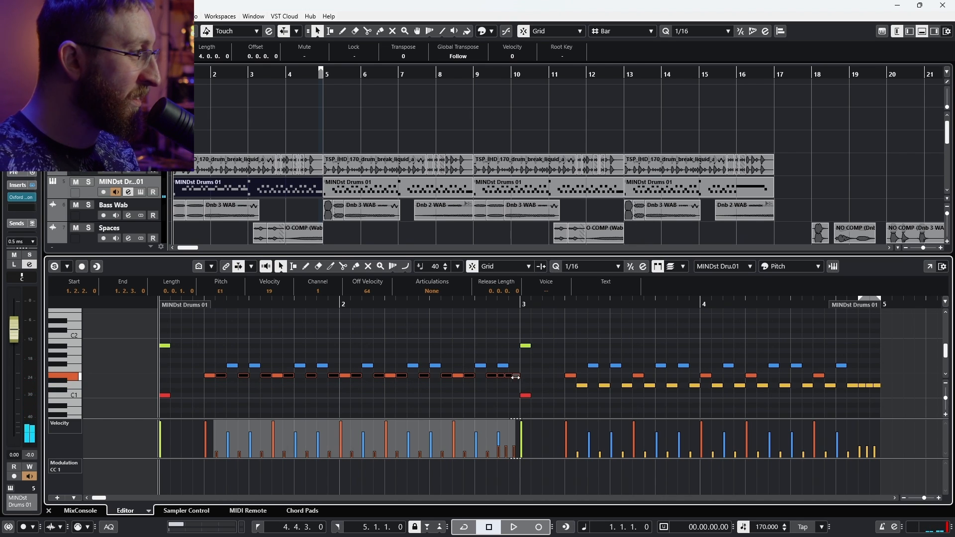
key("space")
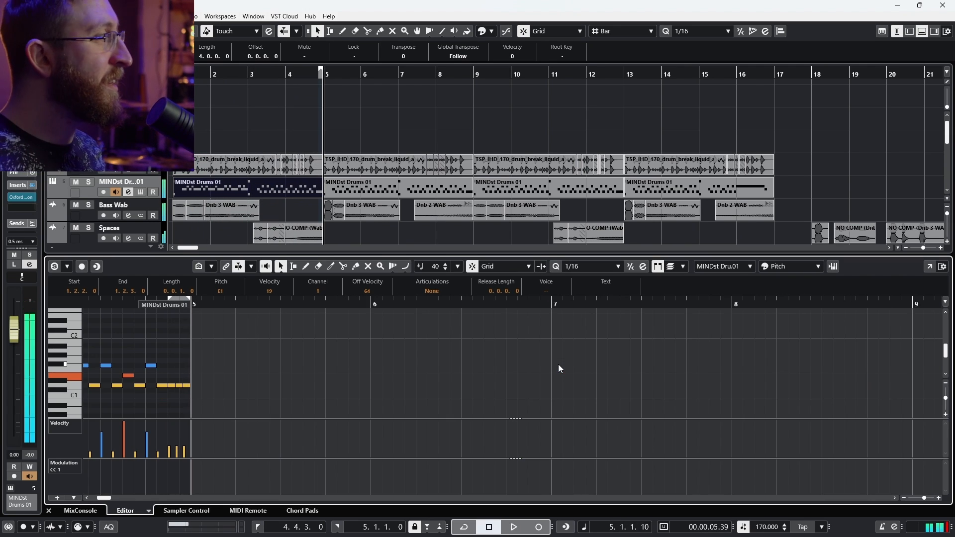
scroll(335, 365, "left", 5)
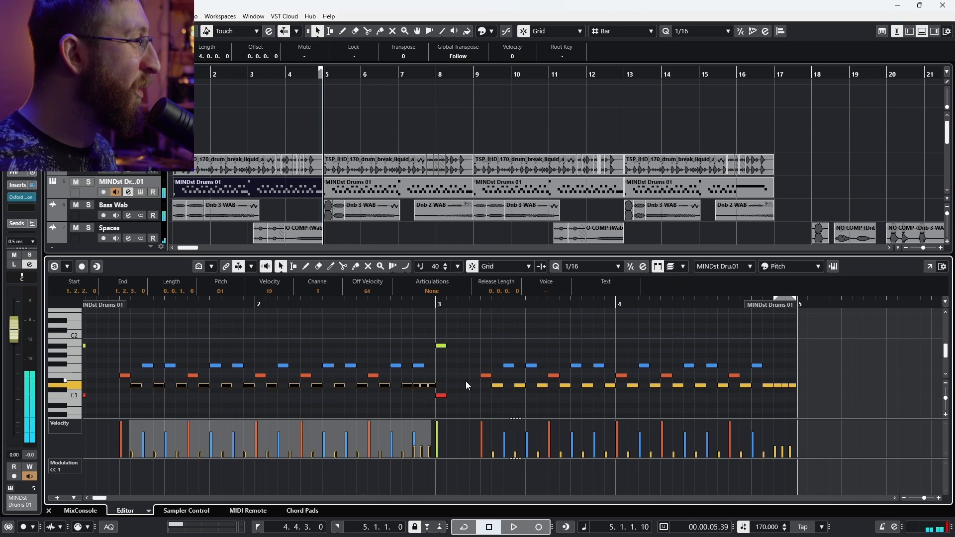
left_click(498, 385)
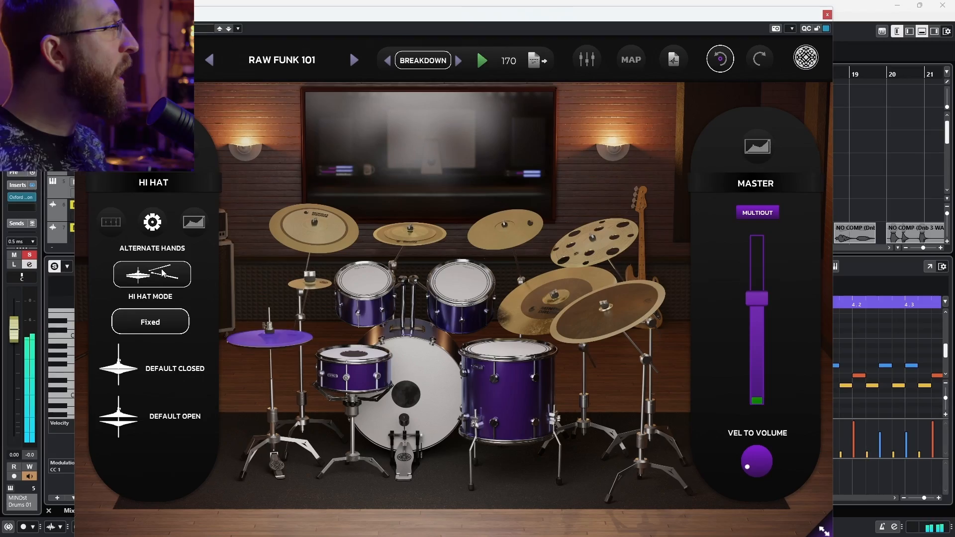
Step: Show the hi-hat channel's microphones in the drum mixer, setting Hihat Far to -100 dB and Hihat Close to -5.79 dB
left_click(586, 58)
left_click(248, 156)
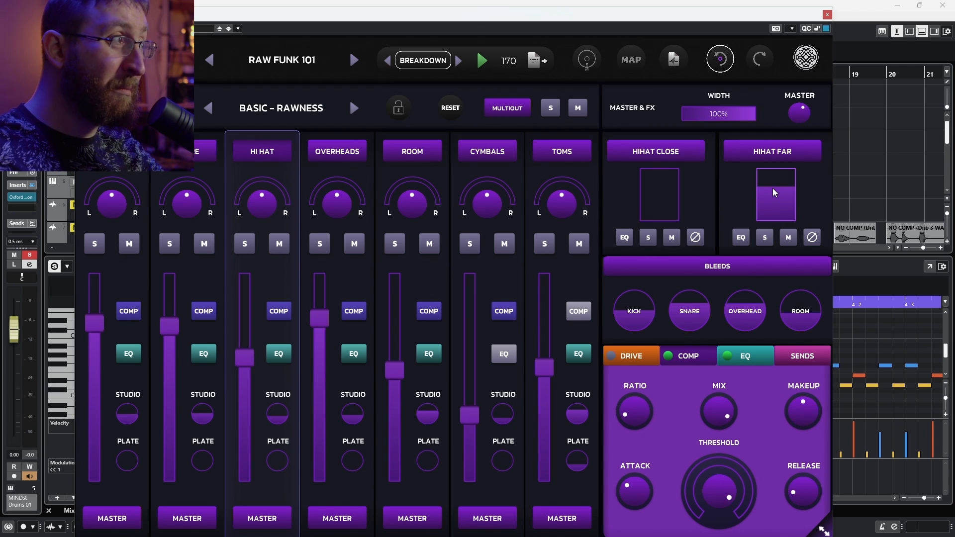
left_click_drag(771, 195, 774, 234)
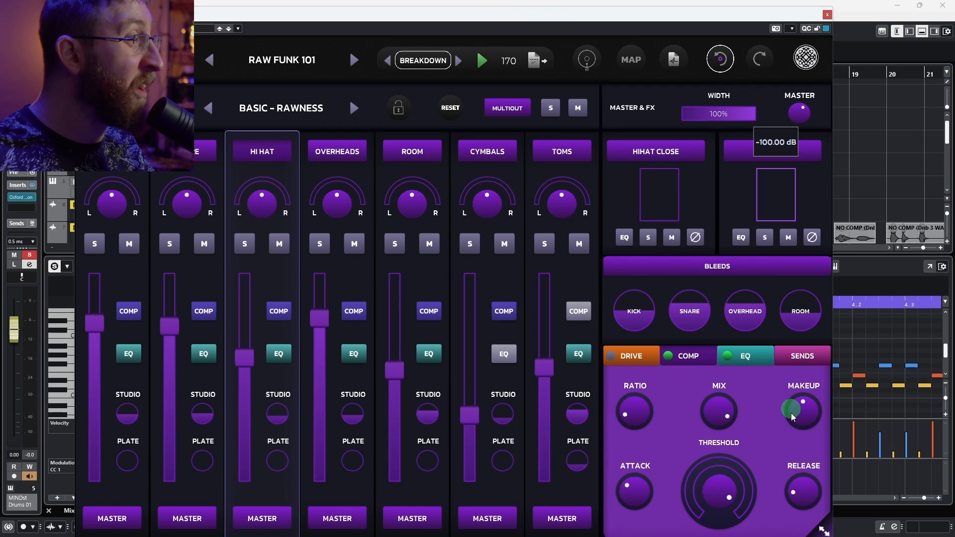
left_click_drag(669, 211, 684, 146)
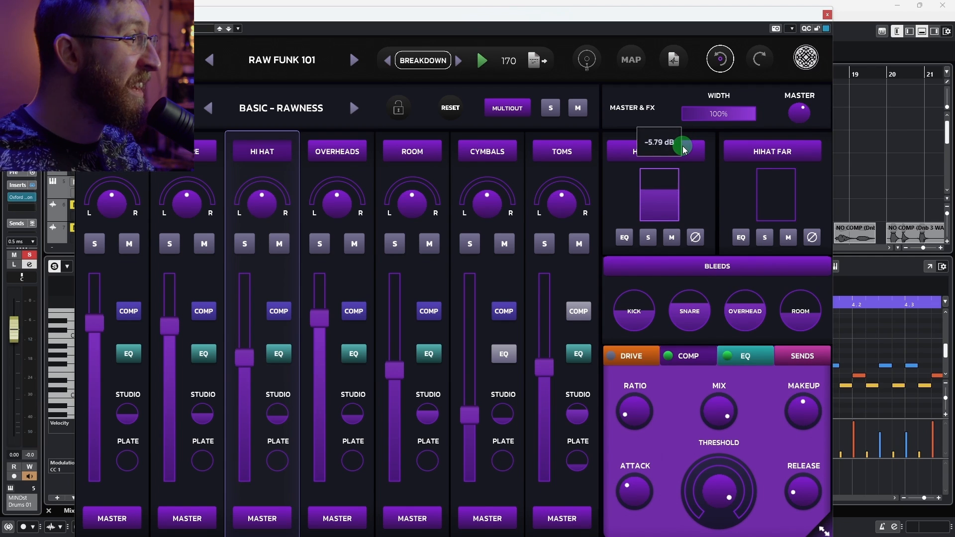
Step: Play the pattern and audition the close hi-hat microphone in solo
key("space")
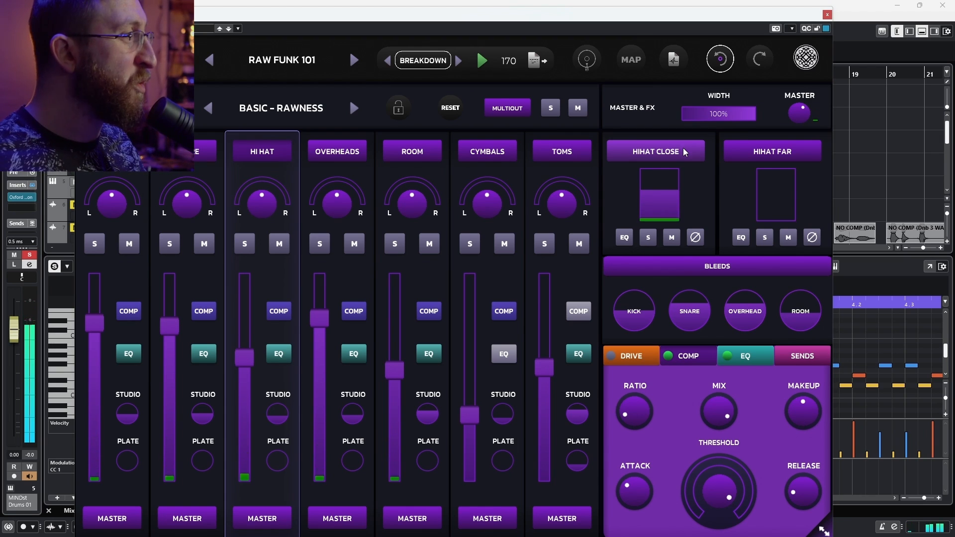
left_click(648, 238)
left_click(650, 238)
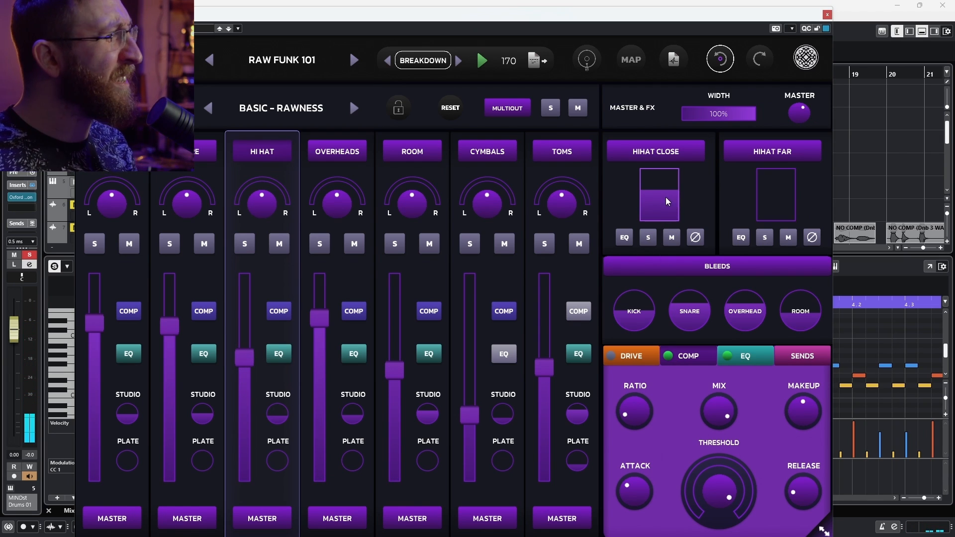
Step: Silence the close hi-hat microphone, raise the far one, and compare the hi-hat channel muted and unmuted during playback
left_click_drag(657, 193, 671, 369)
left_click_drag(790, 207, 787, 127)
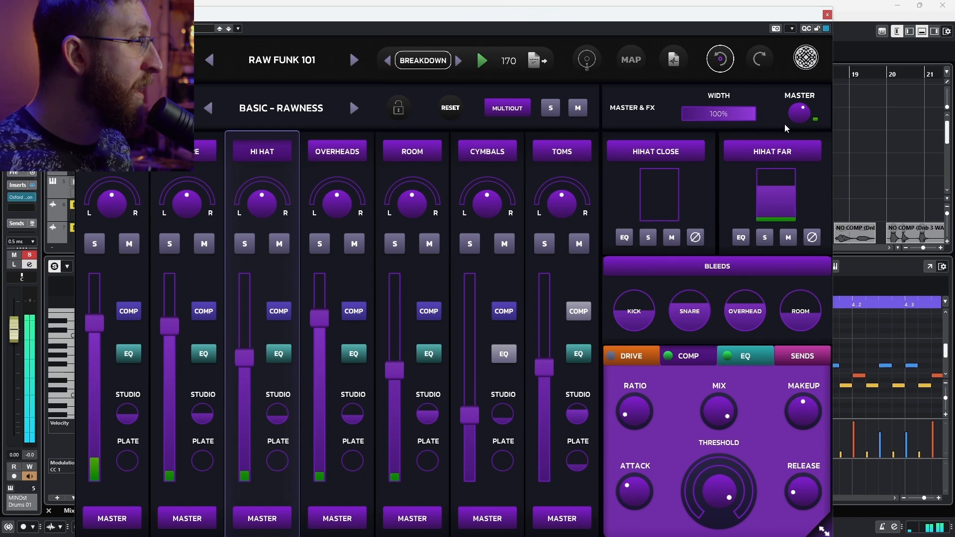
left_click(282, 245)
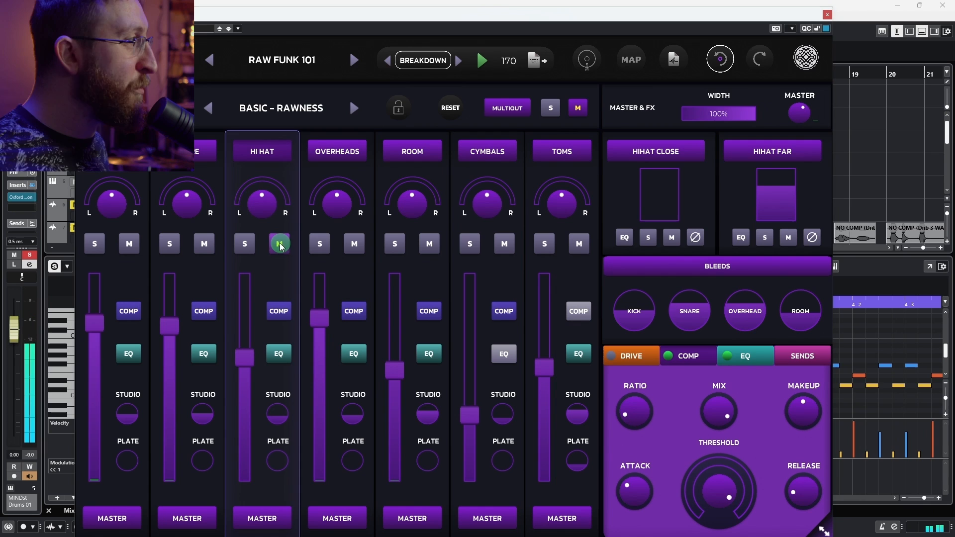
left_click(278, 245)
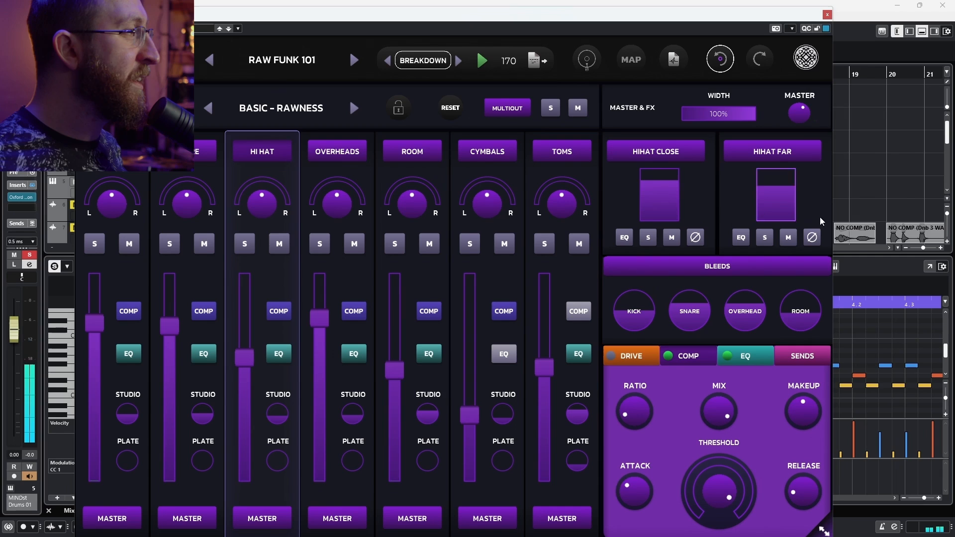
Step: Compare the far and close hi-hat microphones by soloing them one at a time during playback
left_click(768, 238)
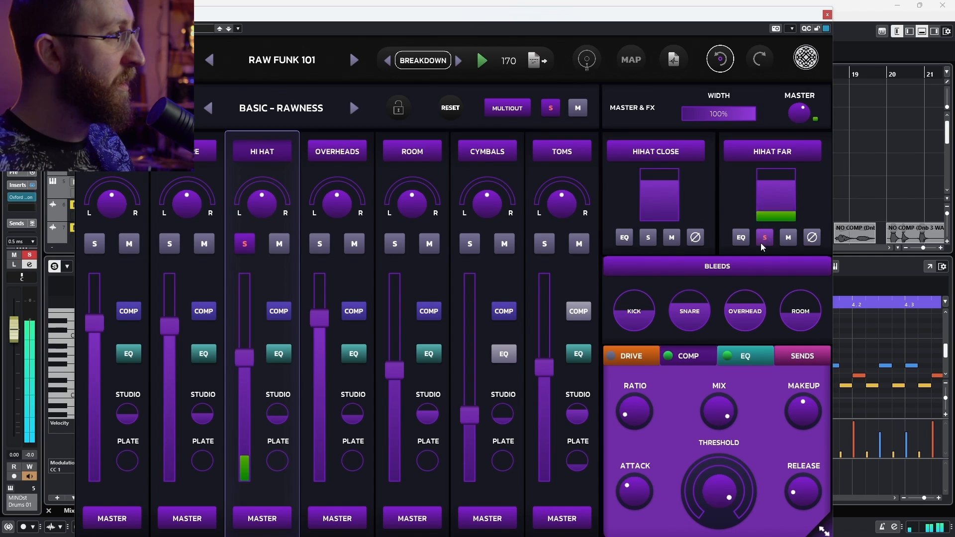
left_click(766, 238)
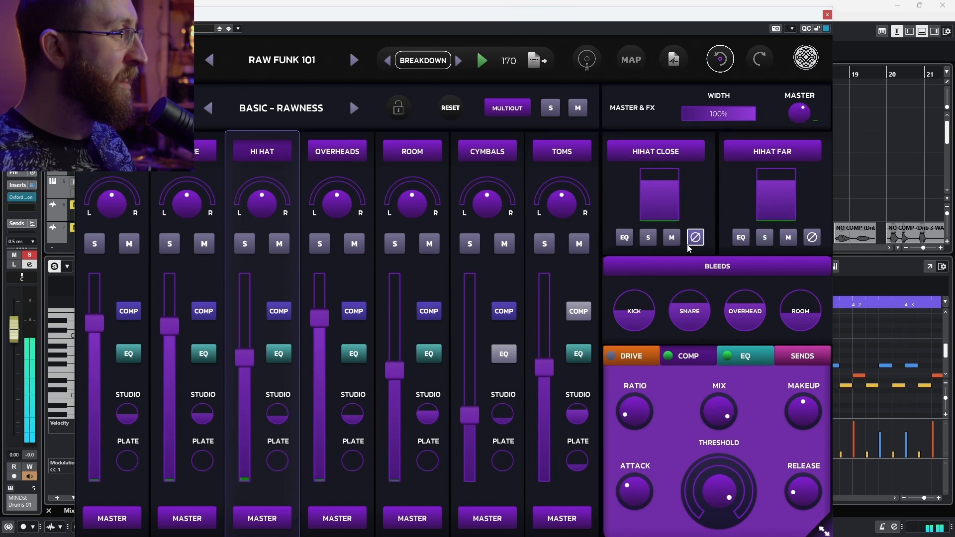
left_click(648, 237)
left_click(652, 243)
left_click(764, 238)
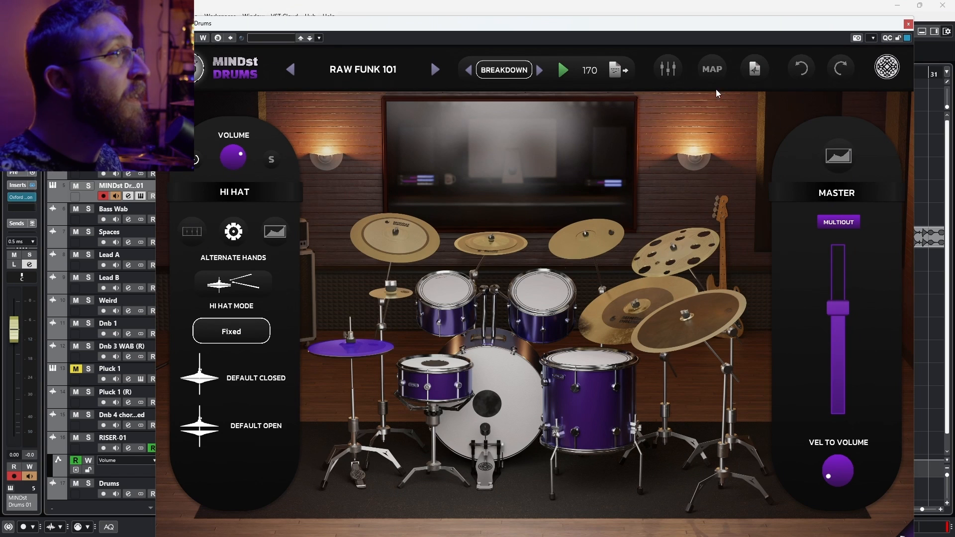
Step: Open the drum mixer and switch off the master Drive and Compressor effects
left_click(668, 68)
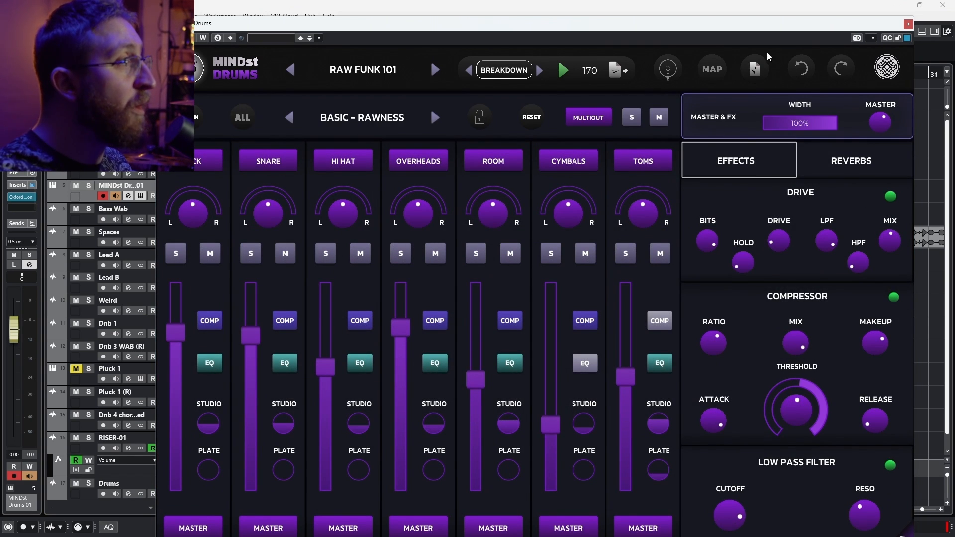
left_click(892, 199)
left_click(893, 298)
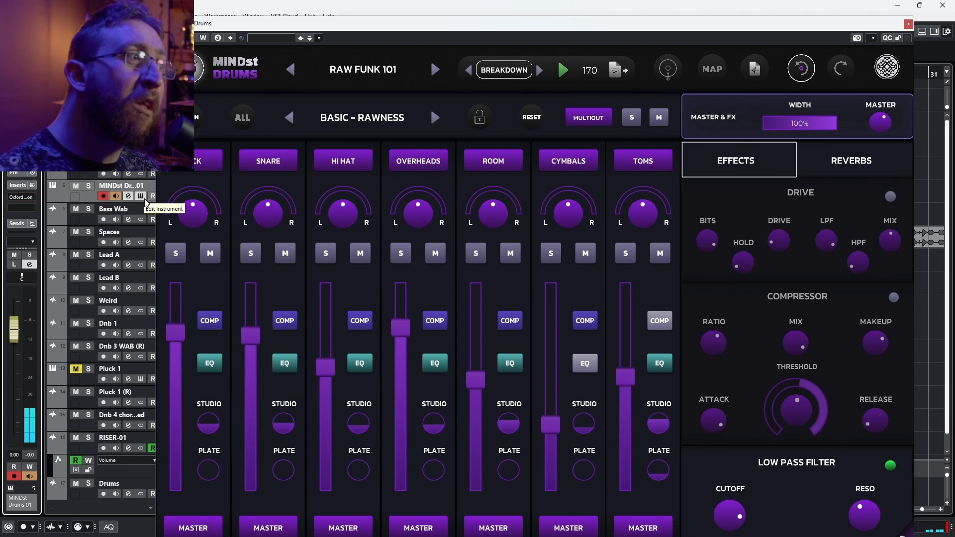
Step: Switch the master Drive and Compressor effects back on and play the drums through them
left_click(891, 197)
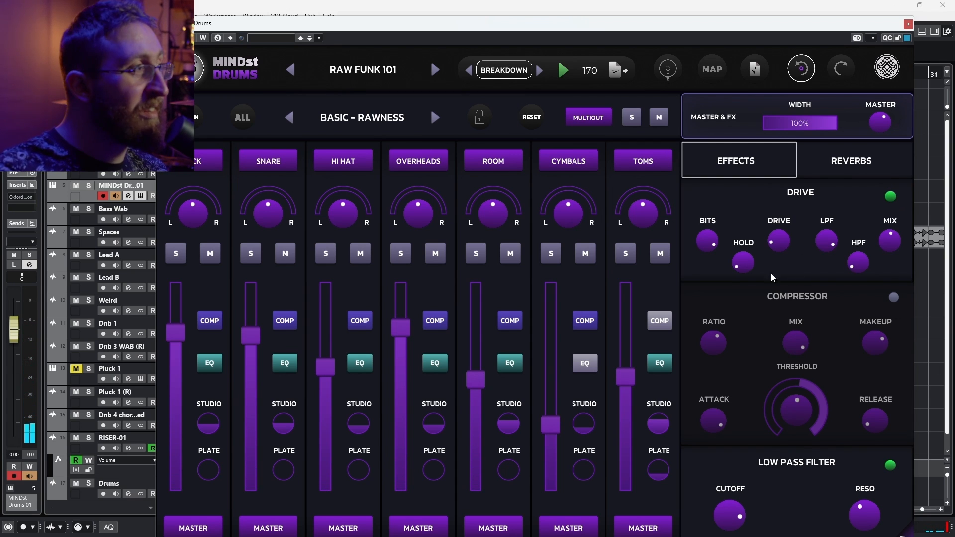
mouse_move(779, 248)
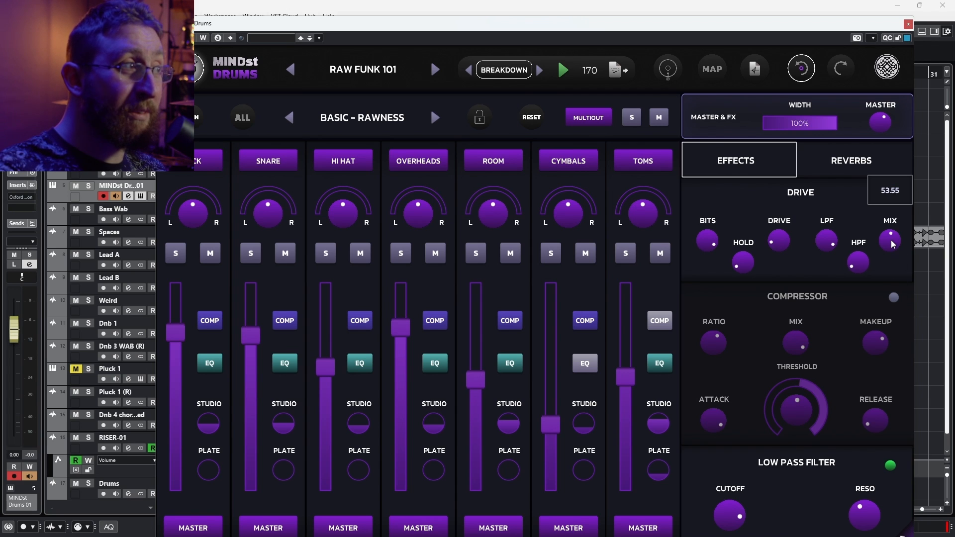
left_click(895, 298)
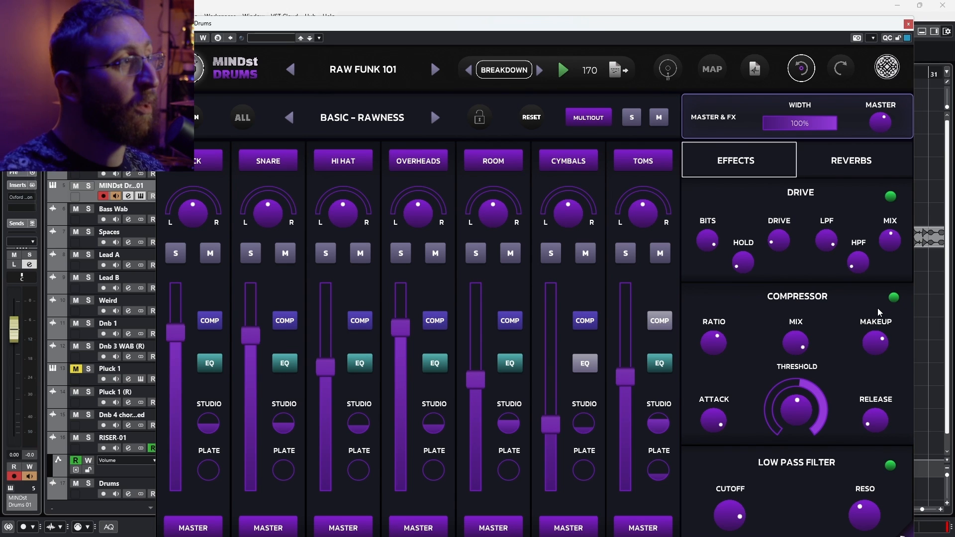
key("space")
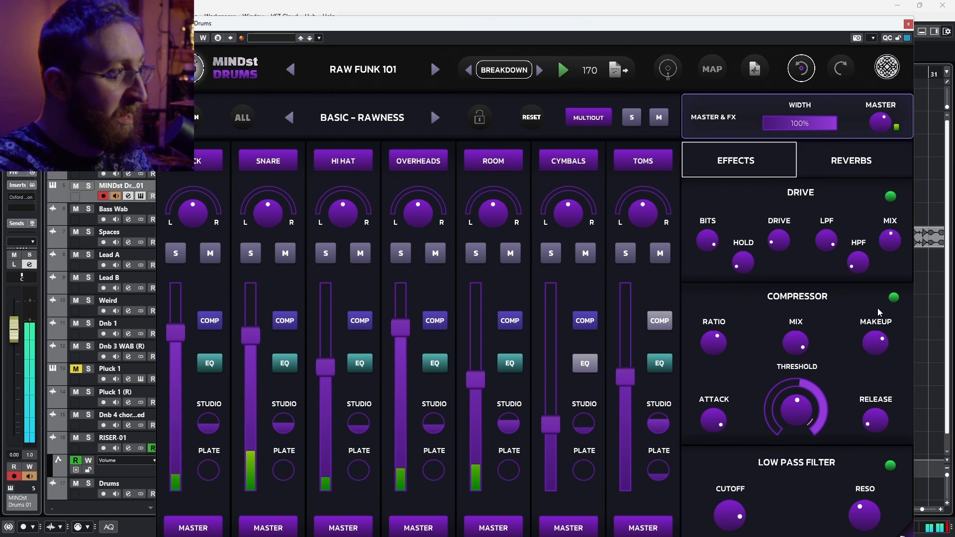
key("space")
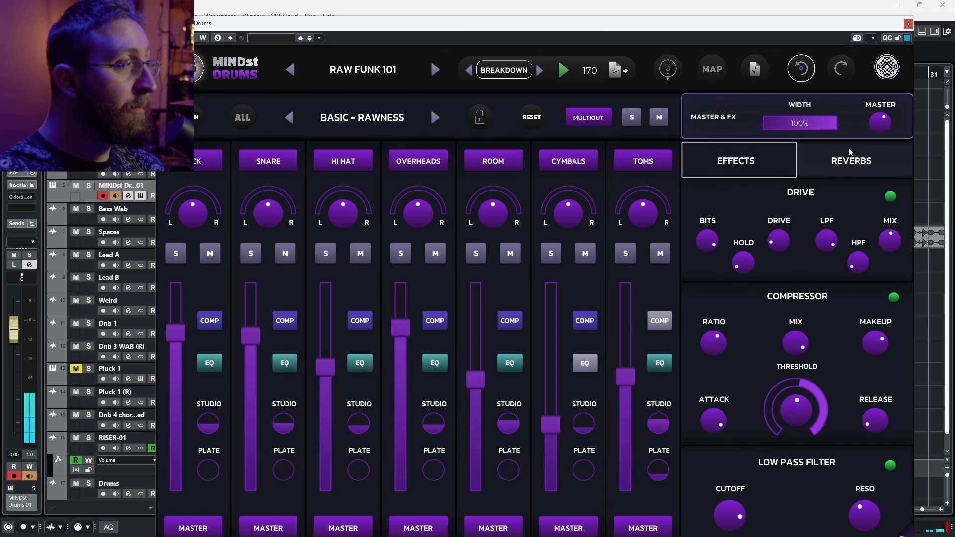
Step: Compare the drums with the Studio reverb off and on, and sweep its level up and back down during playback
left_click(851, 160)
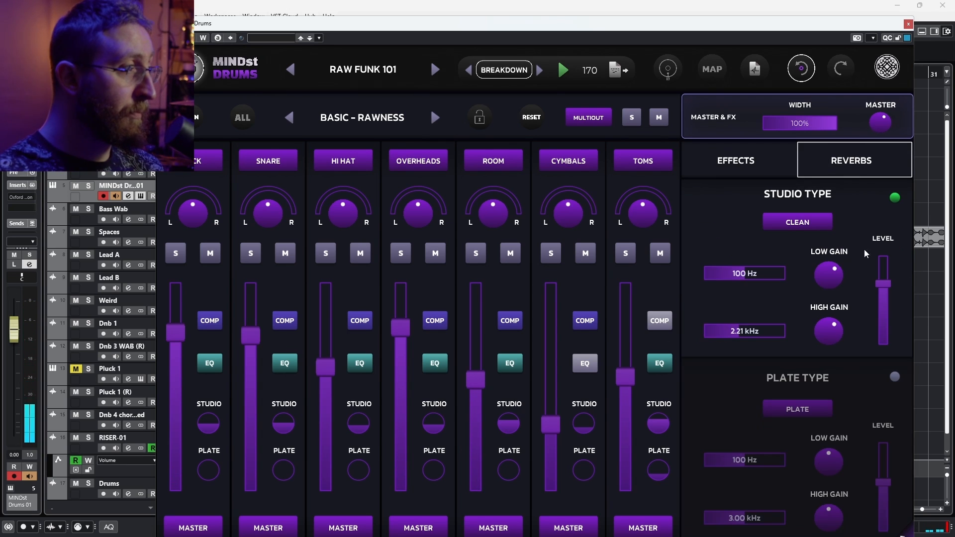
left_click(894, 198)
key("space")
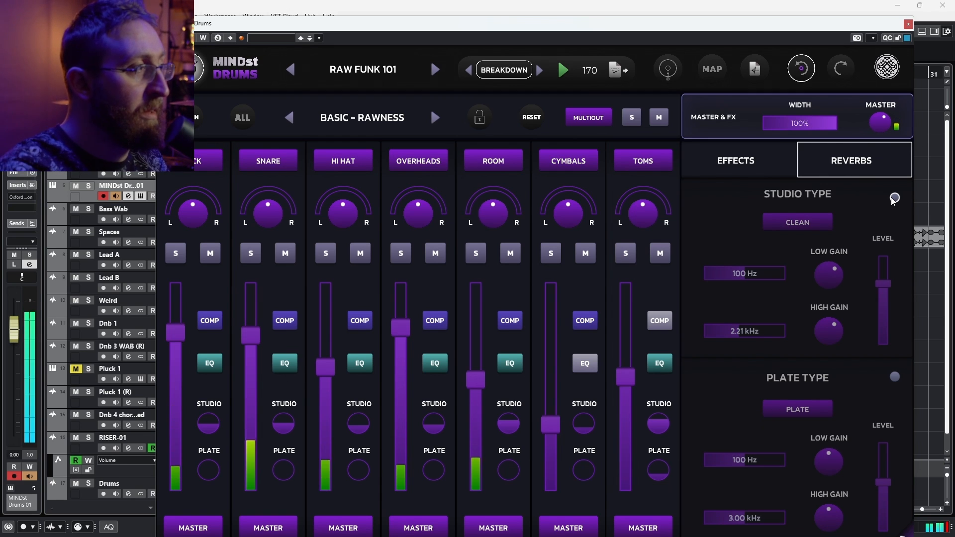
left_click(894, 199)
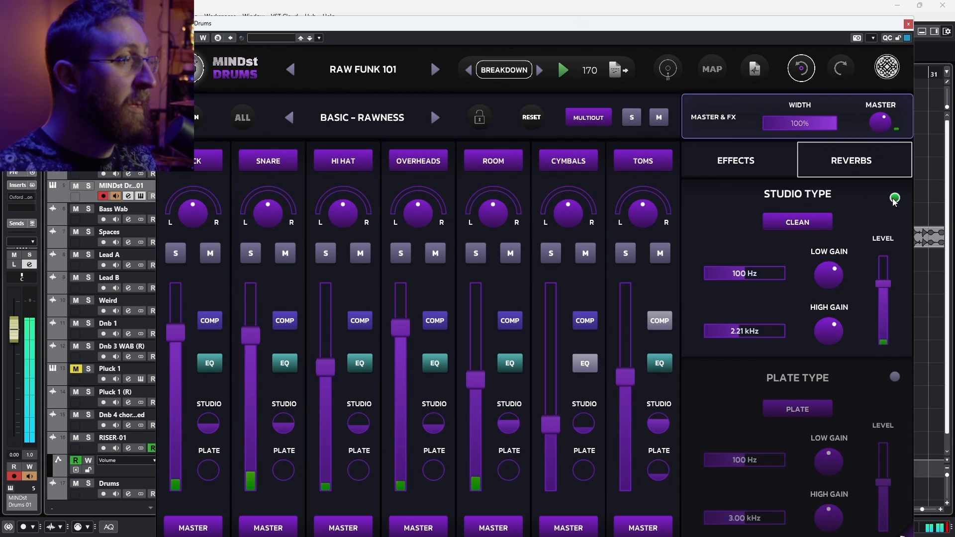
mouse_move(891, 284)
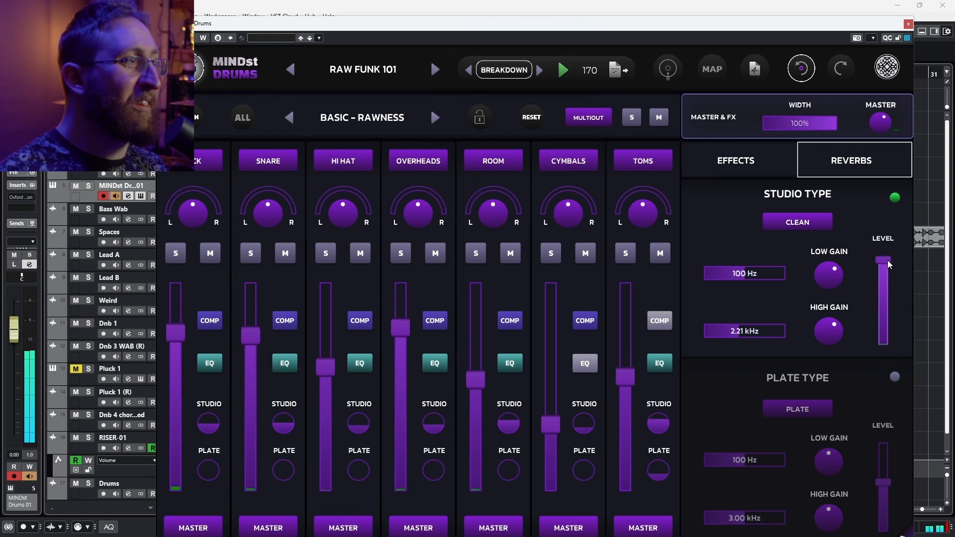
left_click_drag(890, 265, 890, 279)
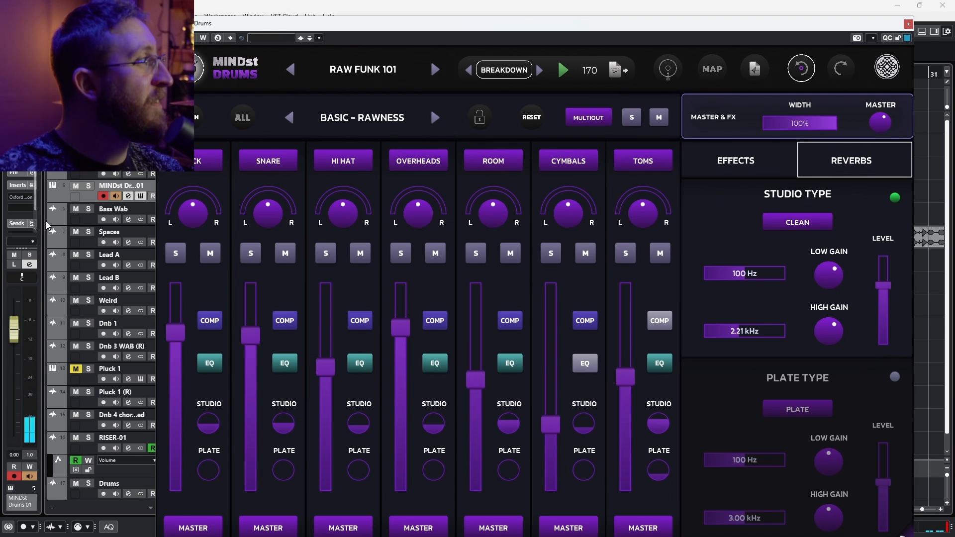
Step: Activate the Oxford Envolution insert on the MINDst Drums 01 track and open its editor clear of the webcam area
left_click(11, 198)
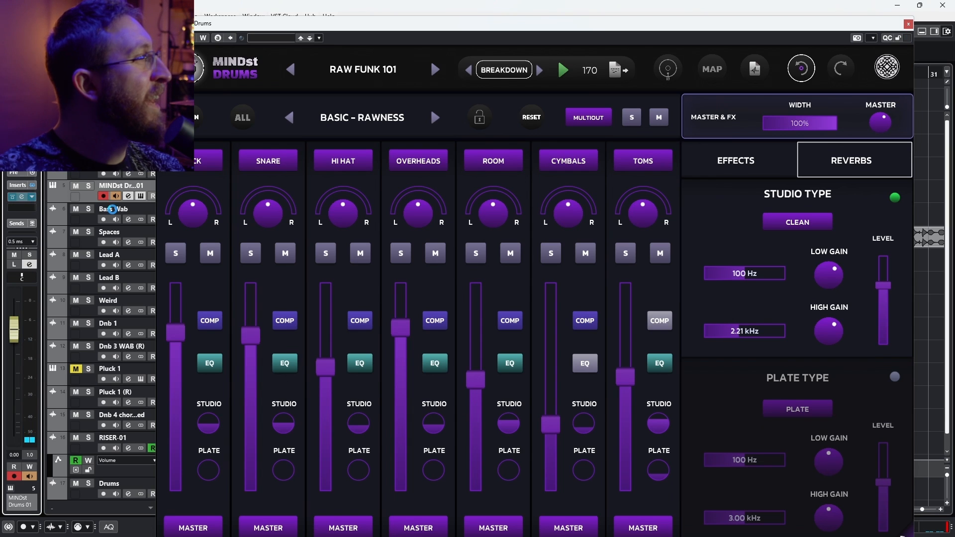
left_click(22, 199)
left_click_drag(394, 135, 425, 192)
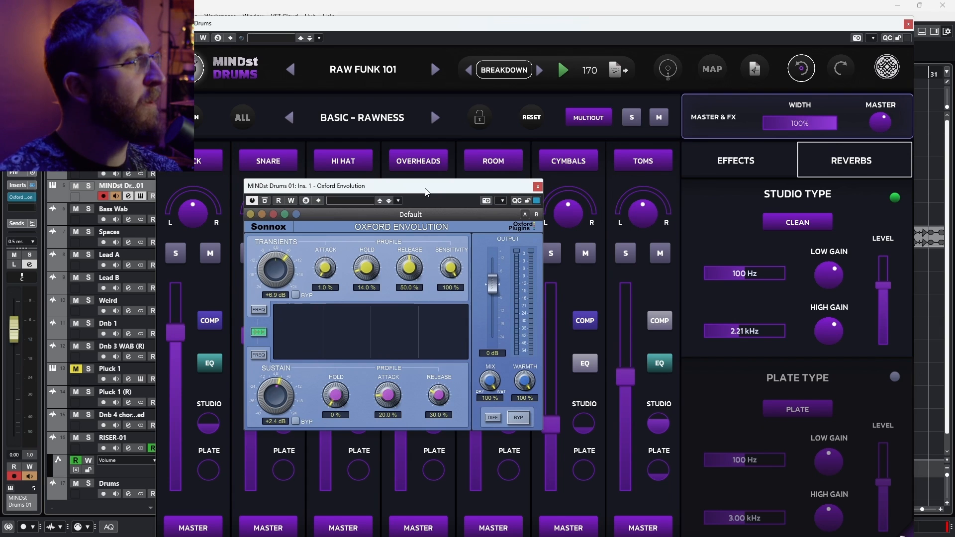
Step: Look at the frequency displays for transients and sustain in Oxford Envolution, return to the waveform display, and examine the transient and sustain settings
left_click(258, 310)
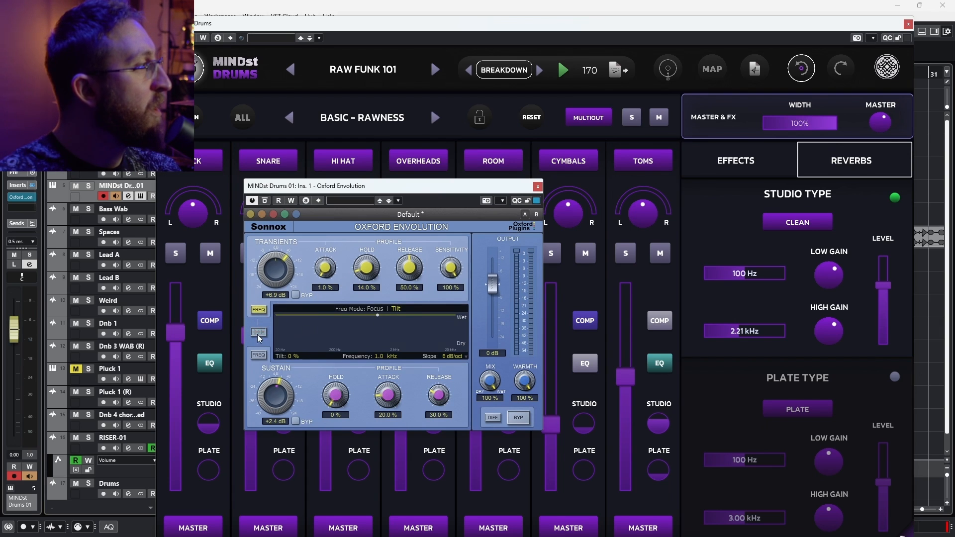
left_click(261, 356)
left_click(261, 310)
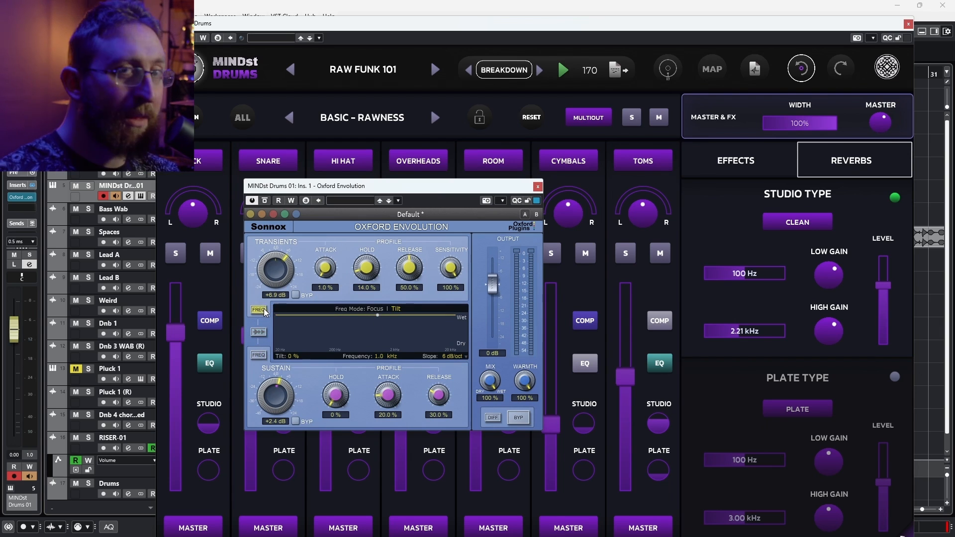
left_click(263, 310)
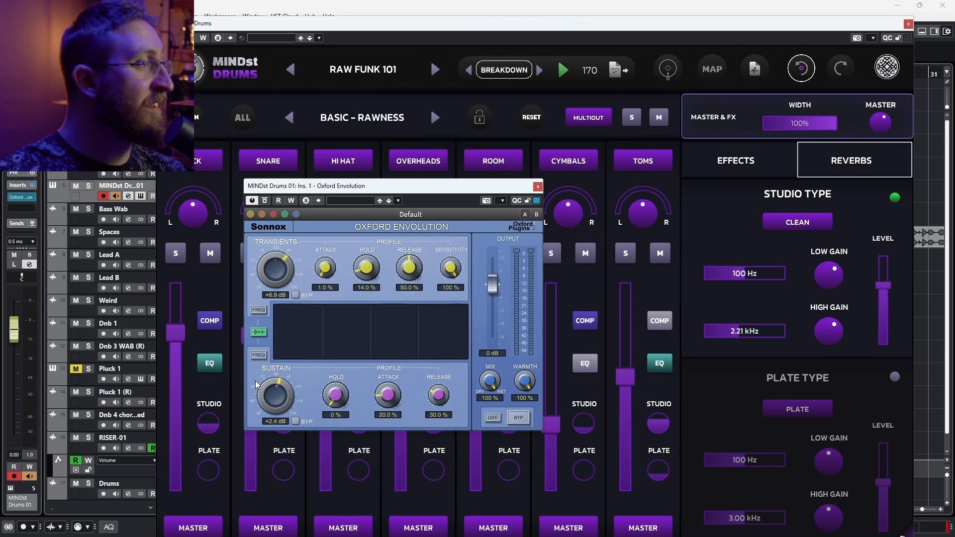
mouse_move(529, 389)
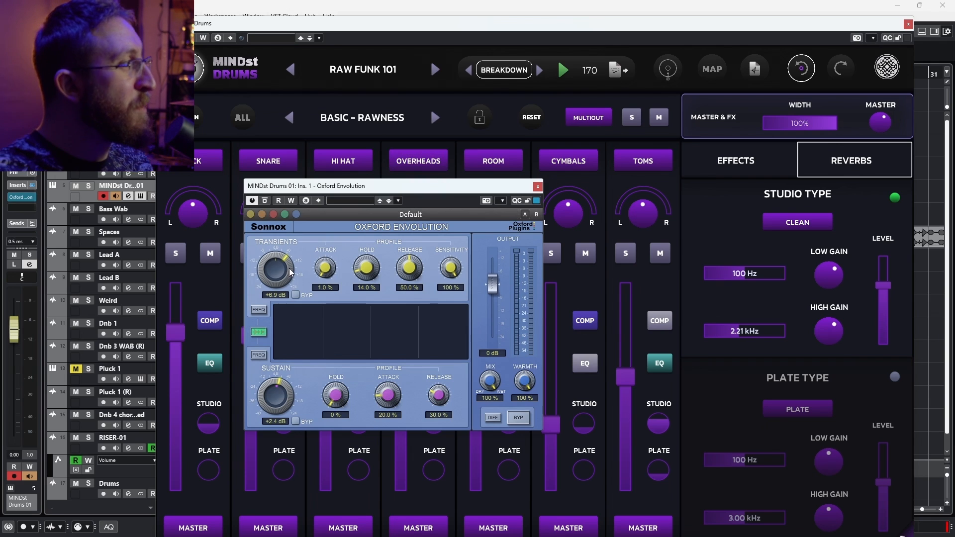
mouse_move(273, 268)
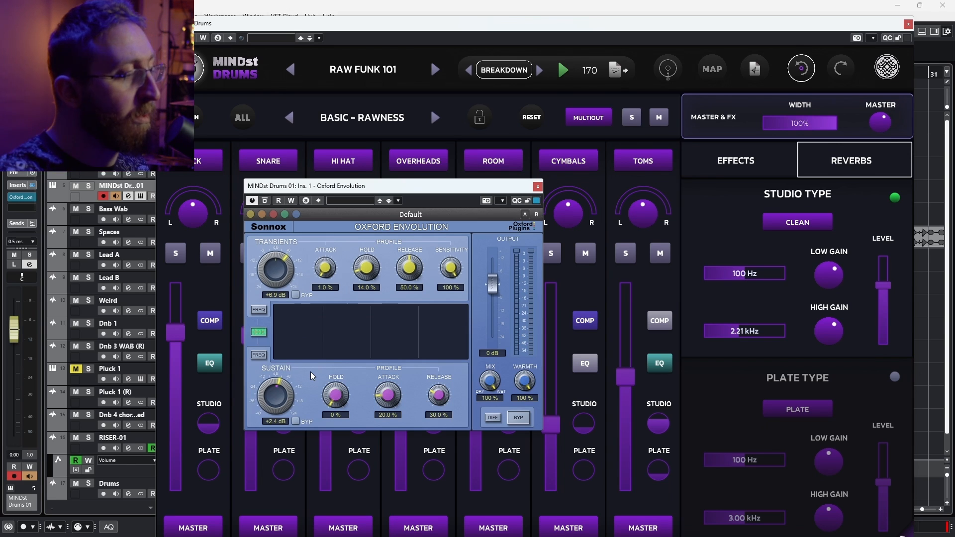
Step: Compare the drums with Oxford Envolution bypassed and active by toggling its bypass repeatedly during playback
left_click(265, 201)
left_click(265, 201)
left_click(265, 201)
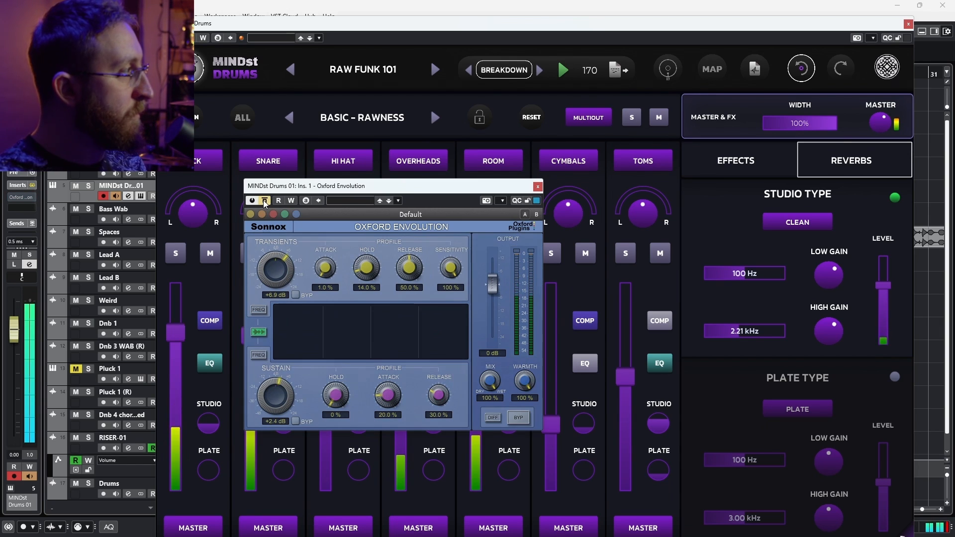
left_click(264, 201)
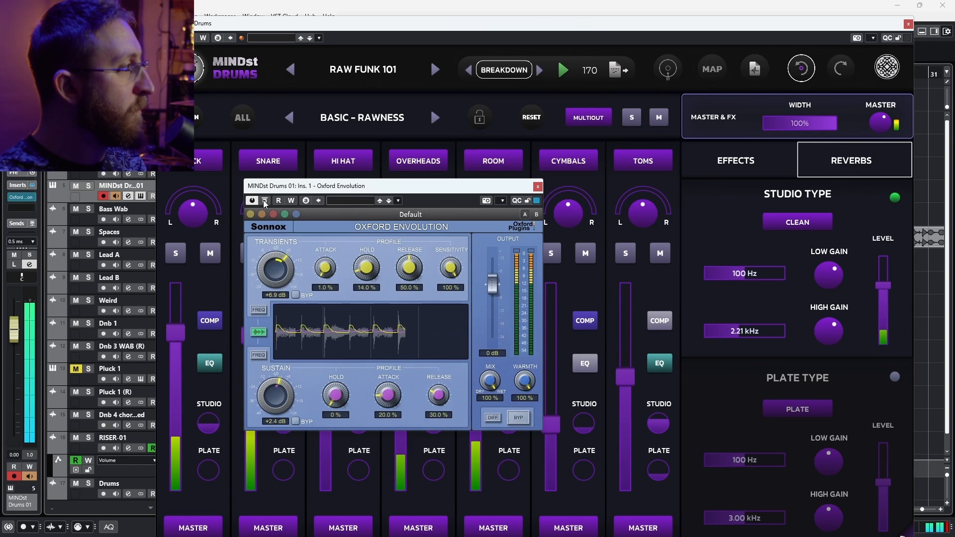
left_click(265, 201)
left_click(265, 201)
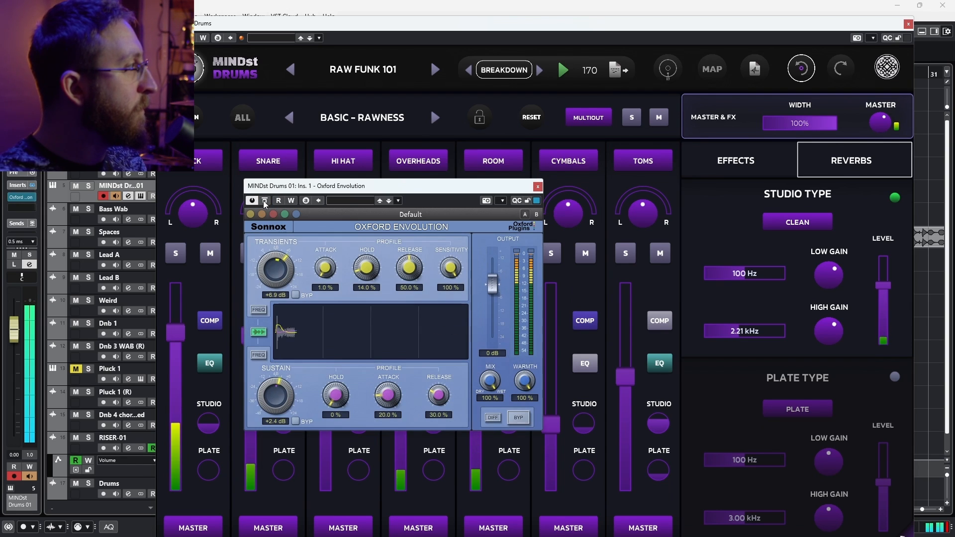
left_click(265, 200)
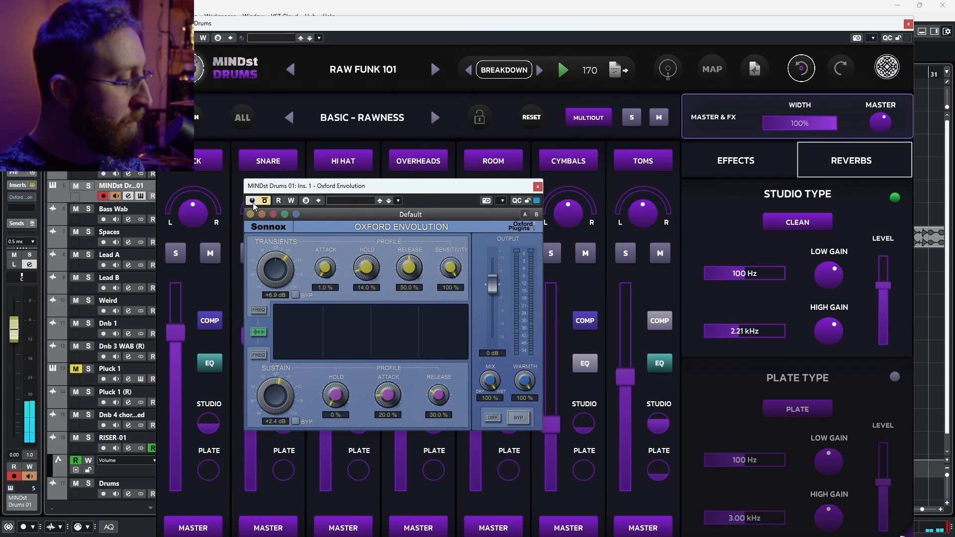
left_click(265, 203)
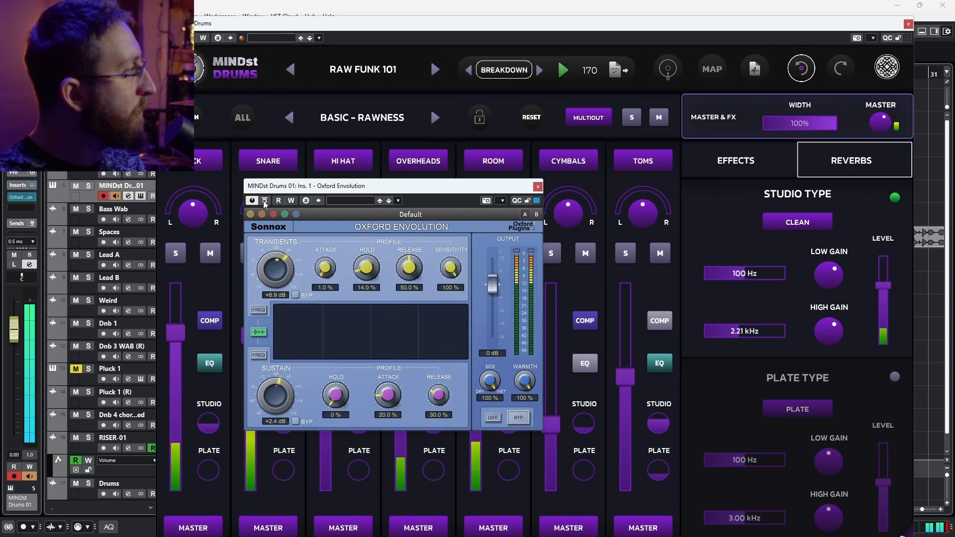
left_click(265, 201)
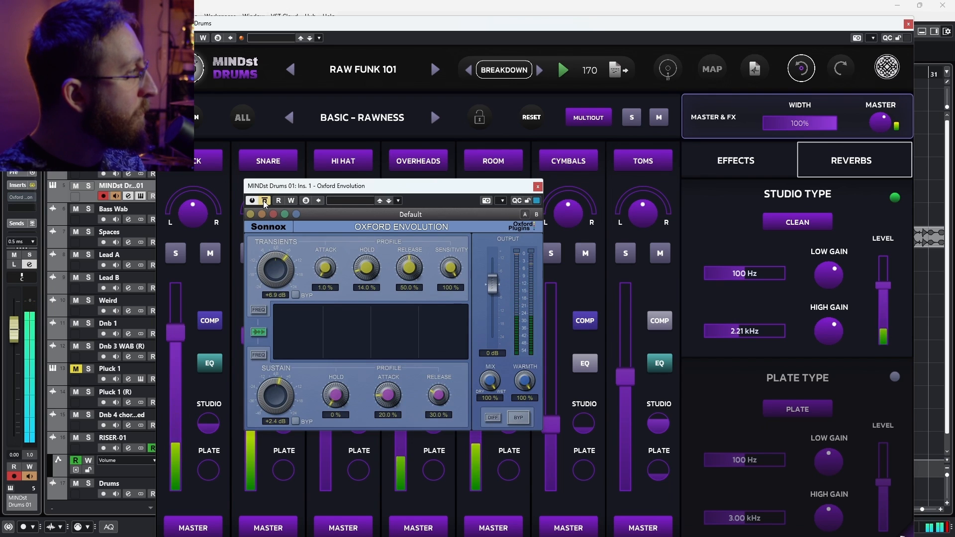
left_click(265, 202)
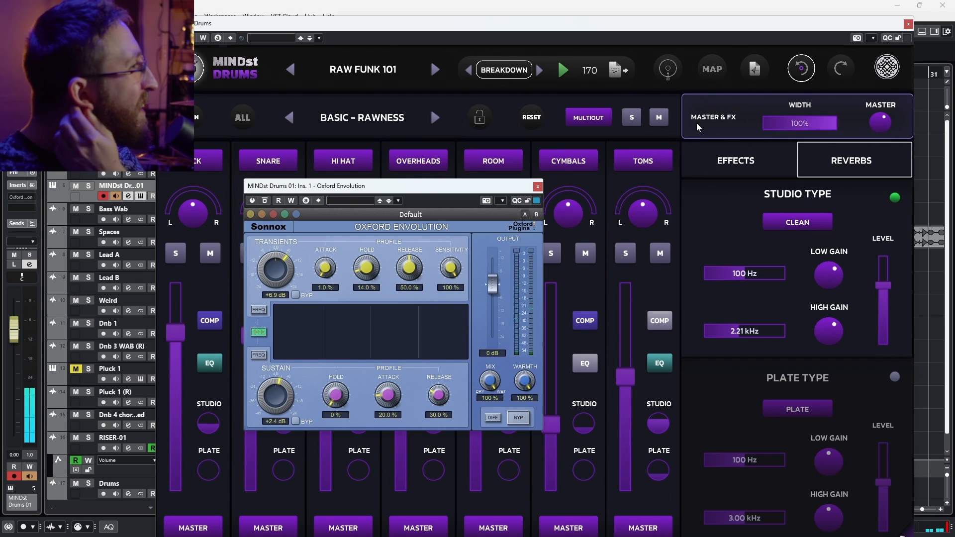
Step: Compare the drums with the master Drive and Compressor off and on, raising the drum track's volume to 6.02
left_click(746, 172)
left_click(891, 197)
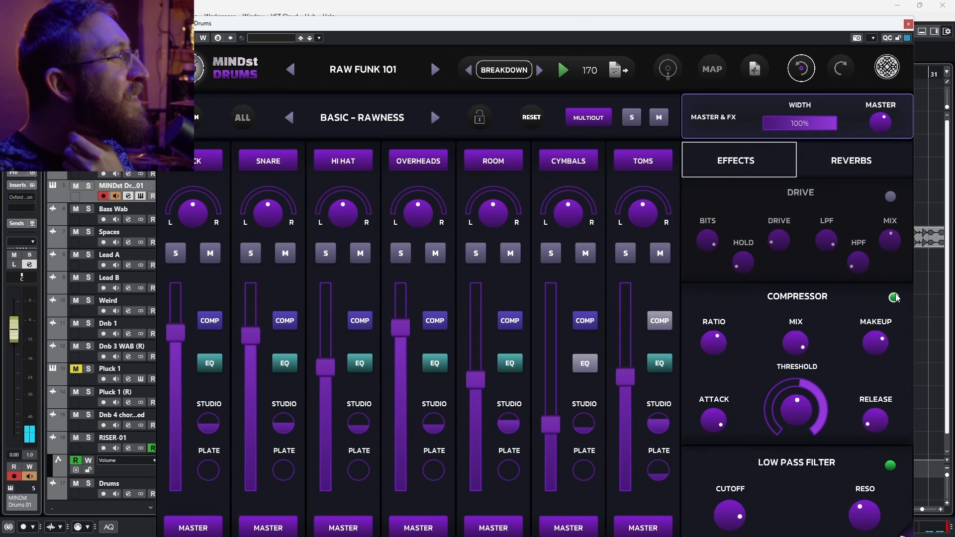
left_click(893, 297)
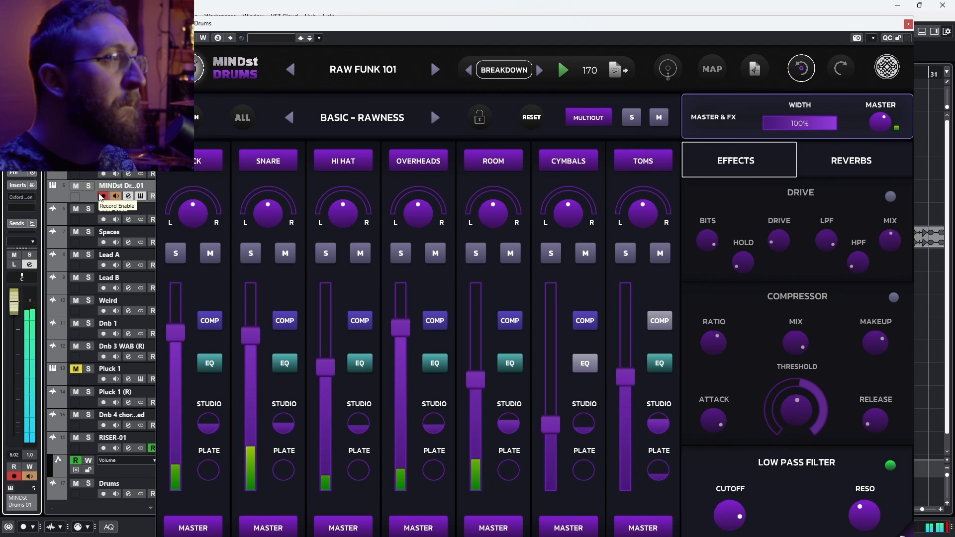
left_click(890, 197)
left_click(894, 297)
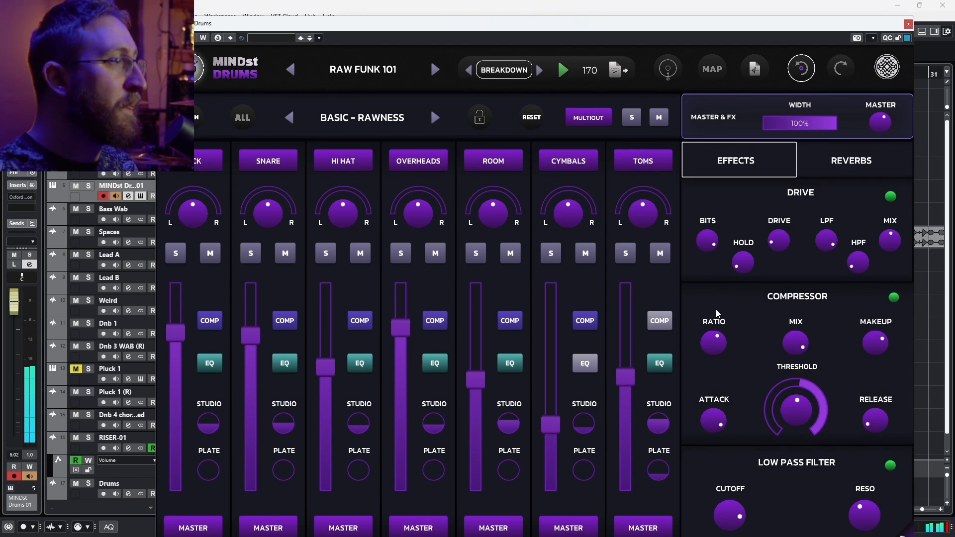